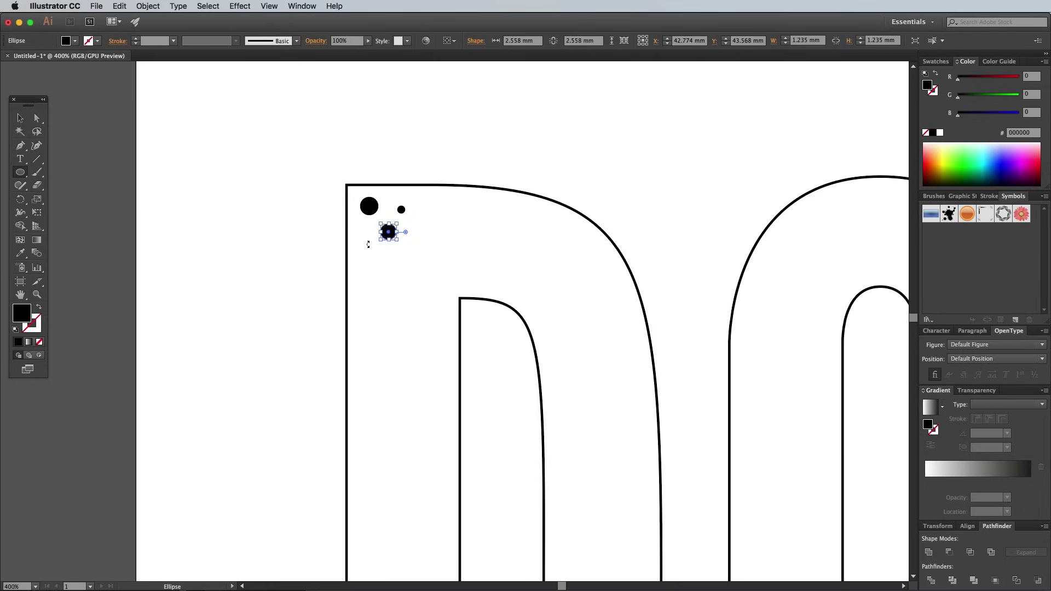
# Draw two small circles inside the D, then spray dot symbols around the letter.
pyautogui.moveTo(377, 256)
pyautogui.mouseDown()
pyautogui.moveTo(405, 262)
pyautogui.moveTo(426, 247)
pyautogui.mouseUp()
pyautogui.moveTo(416, 204); pyautogui.dragTo(436, 225)
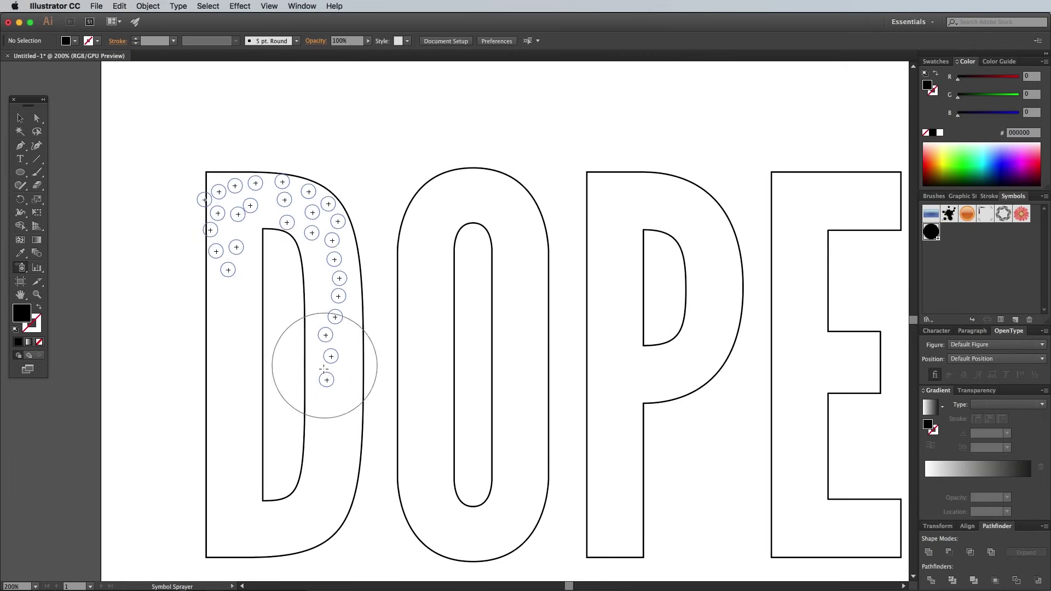
pyautogui.moveTo(323, 369)
pyautogui.mouseDown()
pyautogui.moveTo(305, 481)
pyautogui.moveTo(305, 364)
pyautogui.mouseUp()
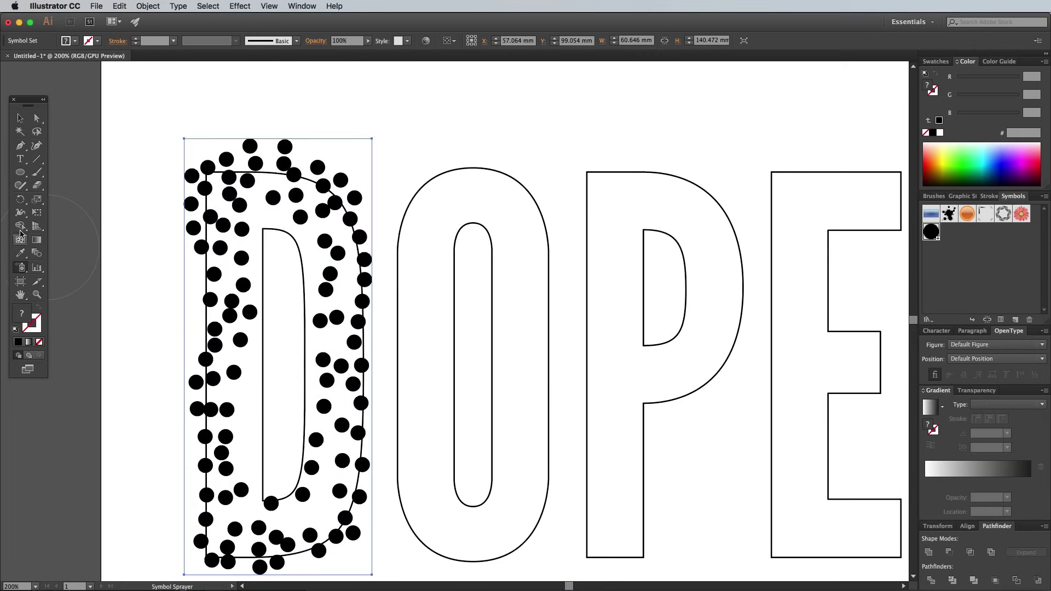
# Spray more dots, shift them into the D's shape, and resize the dots in the upper arch.
pyautogui.moveTo(20, 267); pyautogui.dragTo(54, 266)
pyautogui.moveTo(235, 230); pyautogui.dragTo(221, 216)
pyautogui.press('super+equal')
pyautogui.scroll(-10, 375, 199)
pyautogui.hscroll(-10, 375, 200)
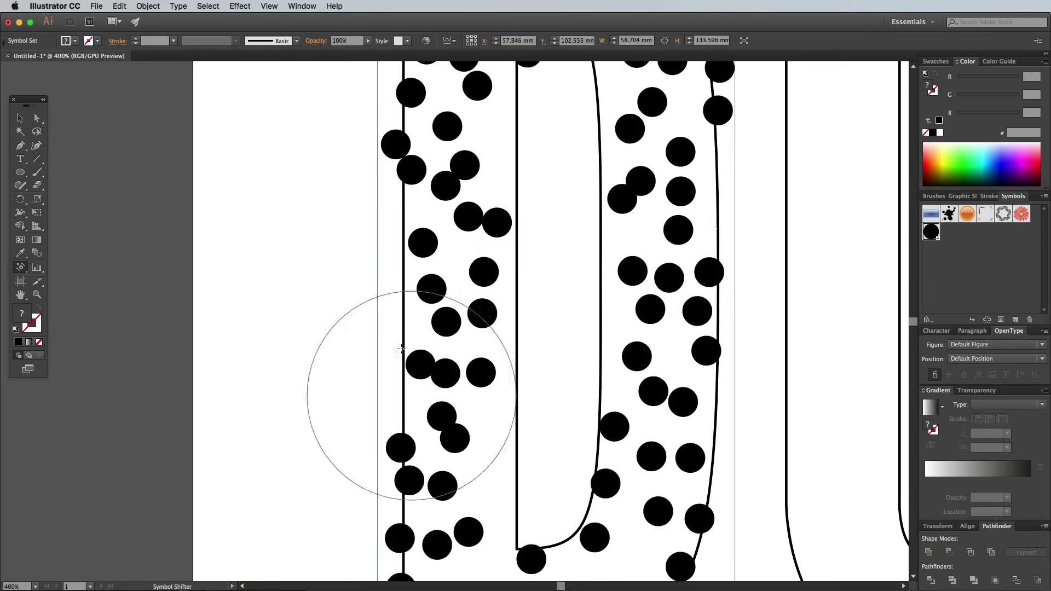
pyautogui.moveTo(384, 446); pyautogui.dragTo(377, 446)
pyautogui.scroll(15, 520, 265)
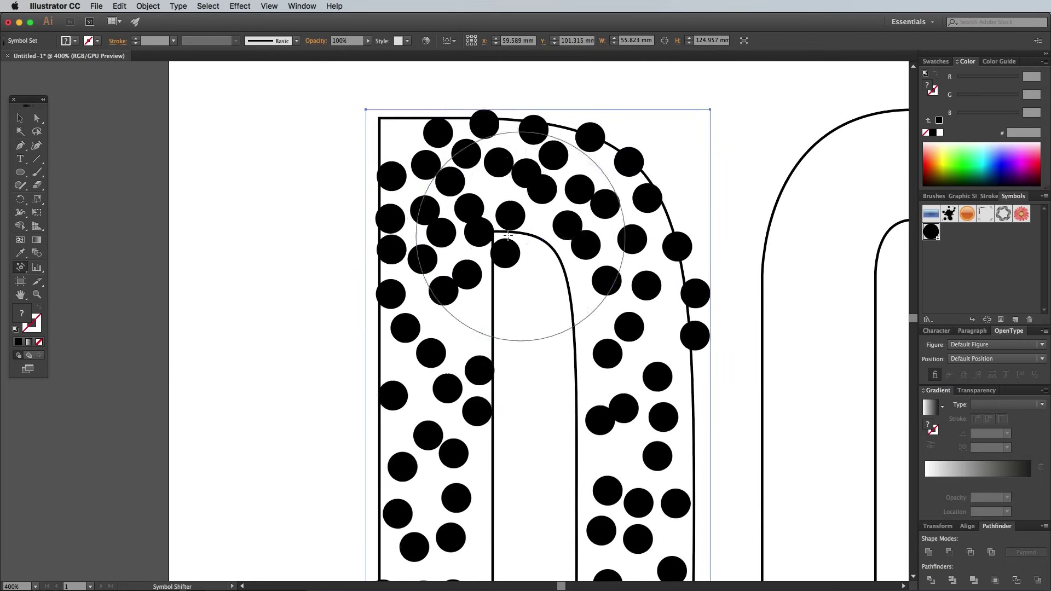
pyautogui.moveTo(18, 267); pyautogui.dragTo(70, 266)
pyautogui.moveTo(422, 176); pyautogui.dragTo(621, 293)
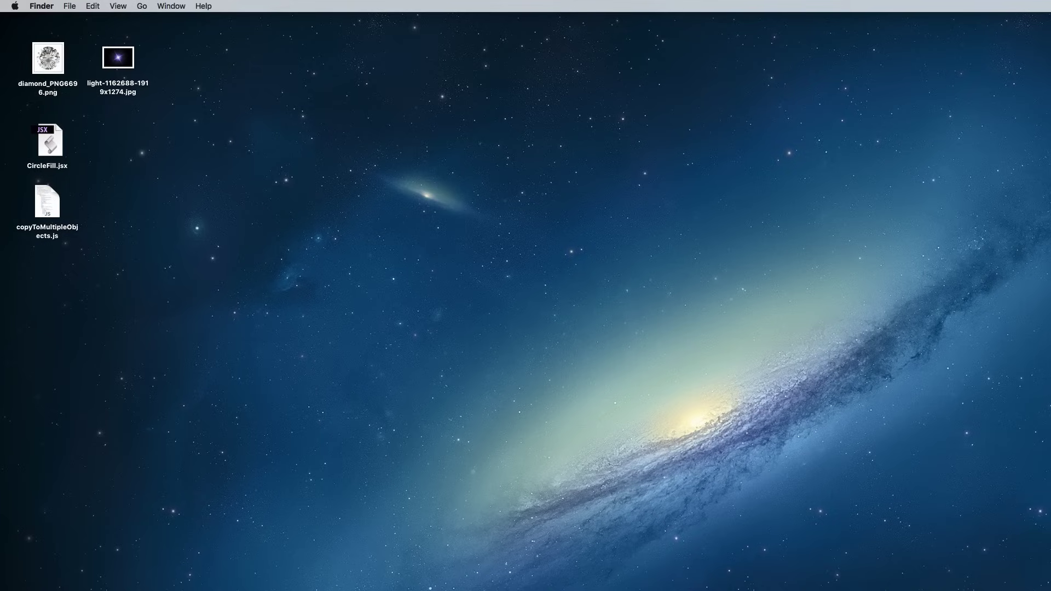
# Move both scripts into Adobe Illustrator CC 2015.3 > Presets > en_GB > Scripts.
pyautogui.click(142, 6)
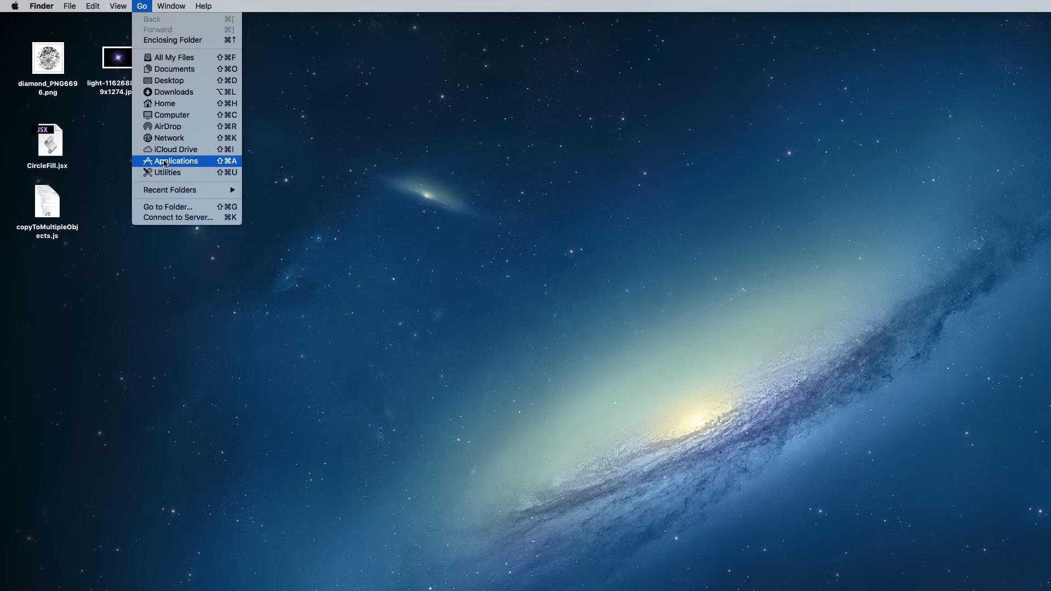
pyautogui.click(167, 161)
pyautogui.doubleClick(687, 350)
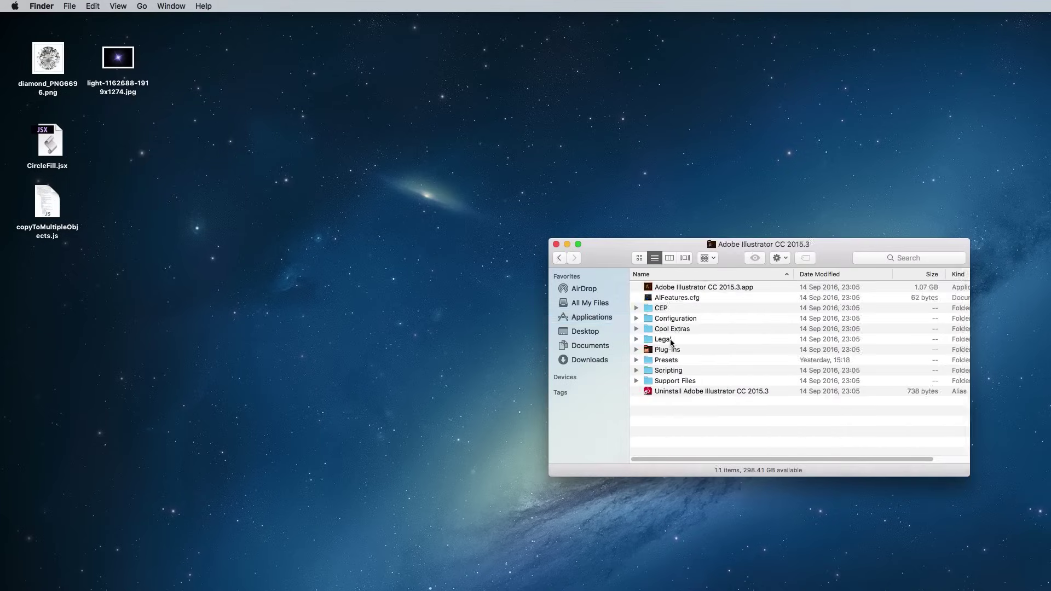
pyautogui.click(666, 360)
pyautogui.doubleClick(666, 359)
pyautogui.doubleClick(668, 288)
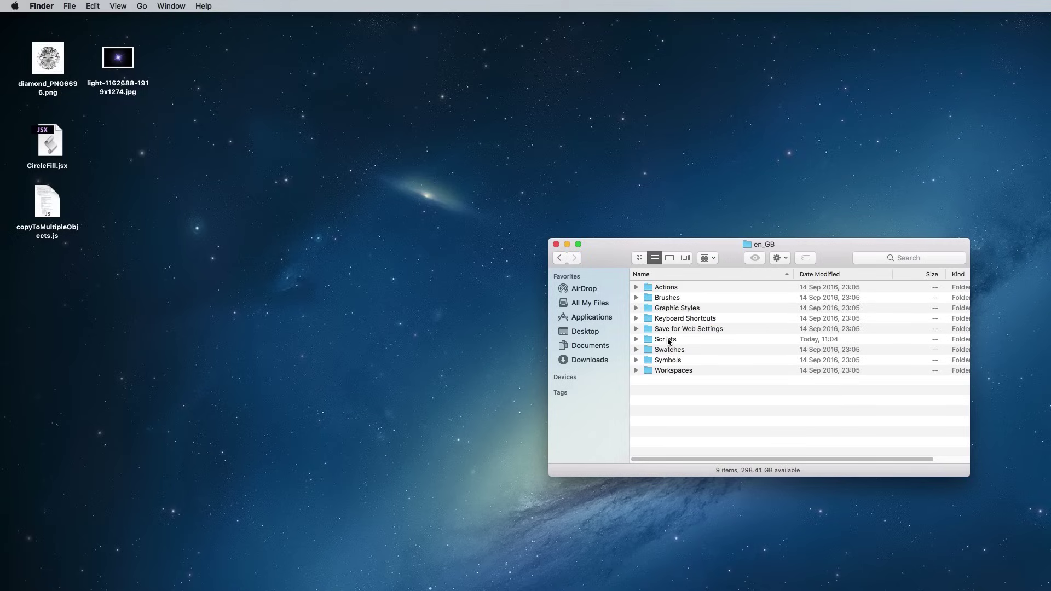
pyautogui.doubleClick(668, 340)
pyautogui.moveTo(141, 228); pyautogui.dragTo(721, 383)
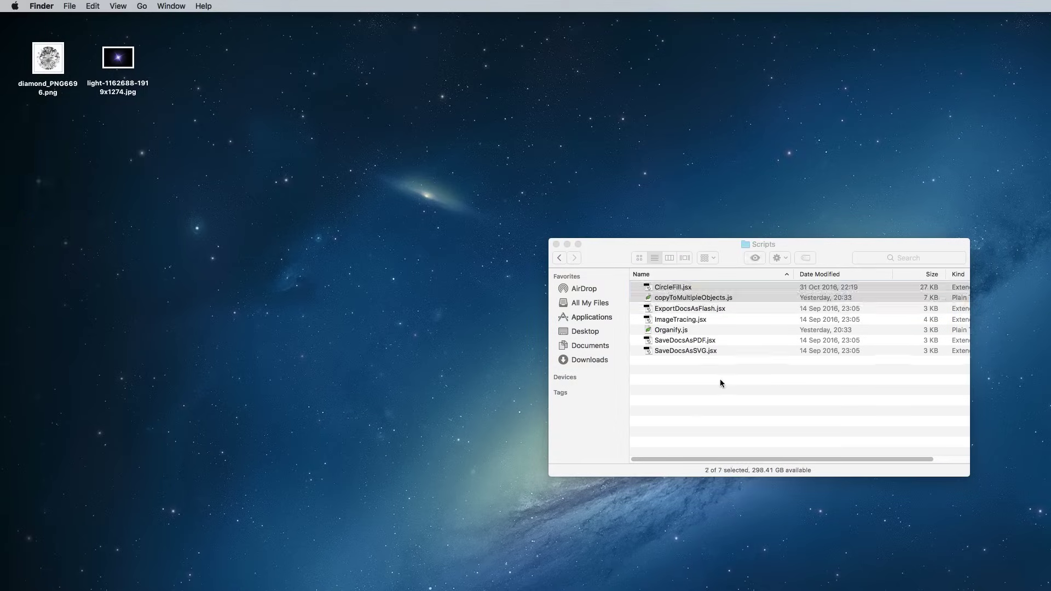
# Close the Scripts folder and create a new blank Illustrator document.
pyautogui.click(556, 244)
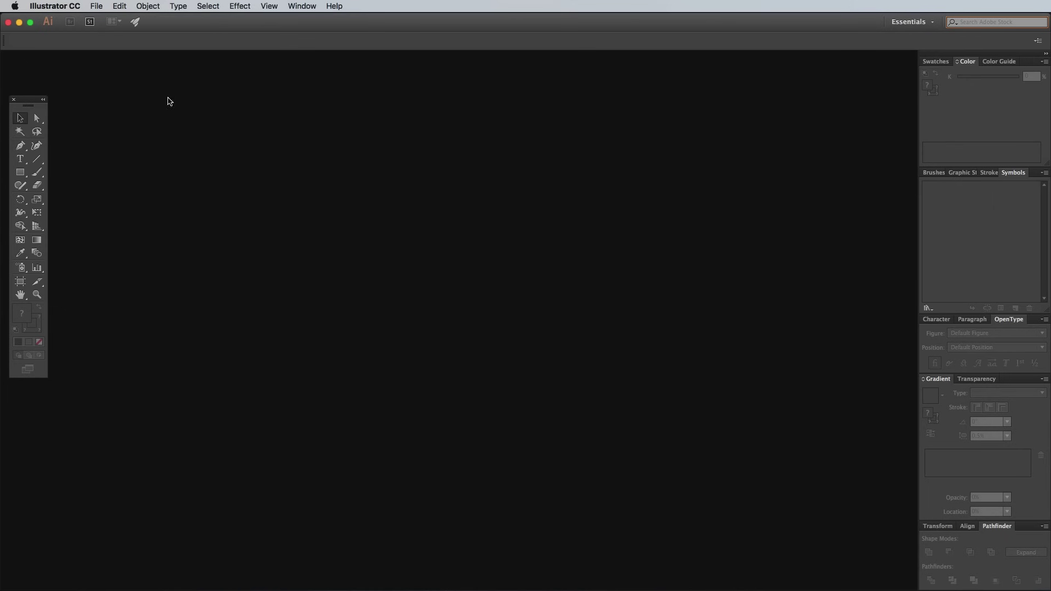
pyautogui.click(96, 6)
pyautogui.click(106, 20)
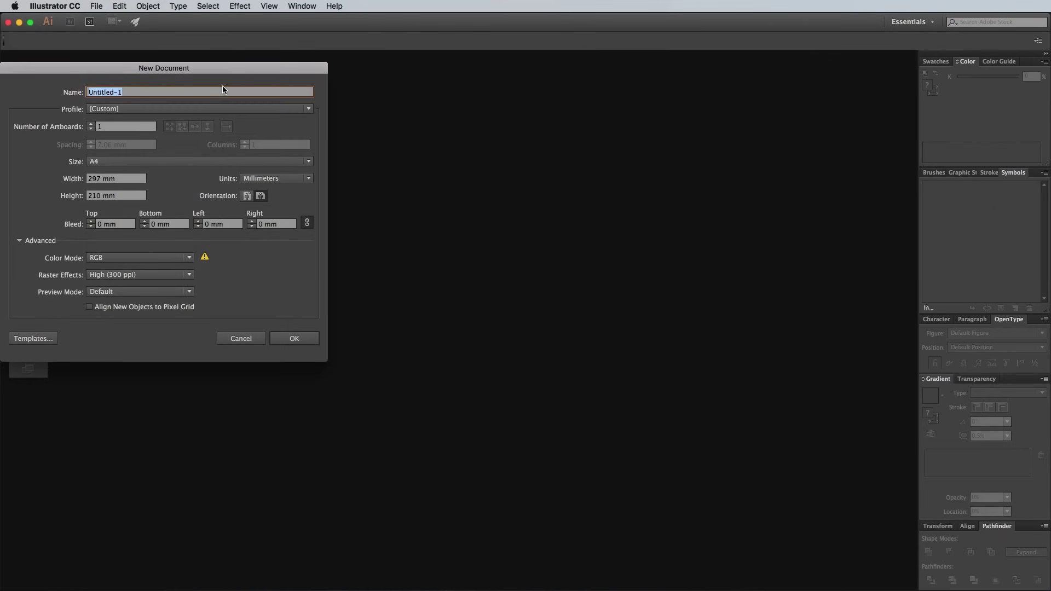
pyautogui.moveTo(221, 75); pyautogui.dragTo(645, 176)
pyautogui.click(714, 446)
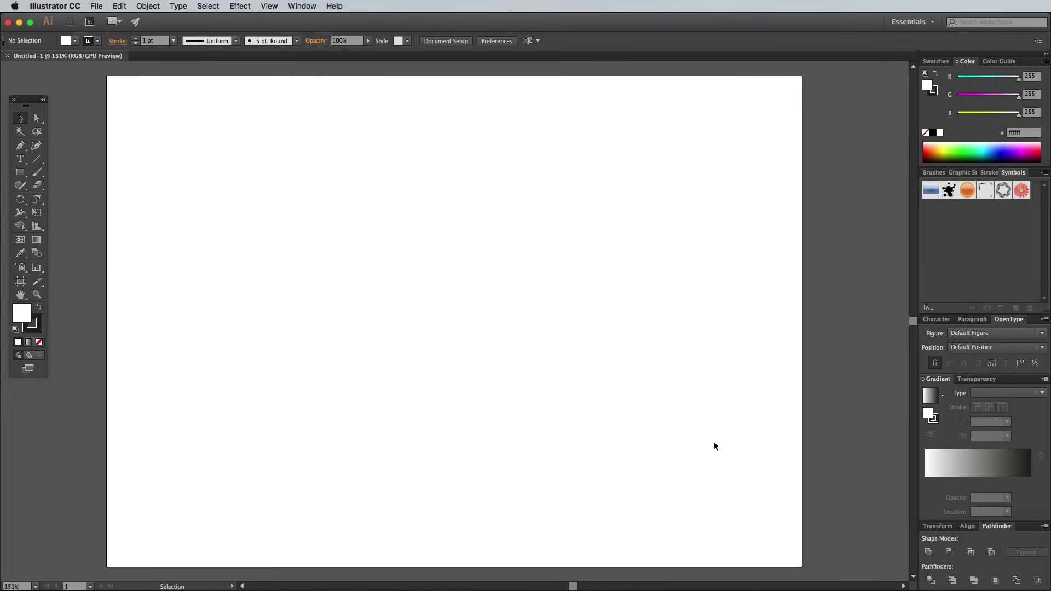
# Type DOPE in League Gothic, enlarge it to fill the artboard and position it.
pyautogui.click(20, 159)
pyautogui.click(329, 292)
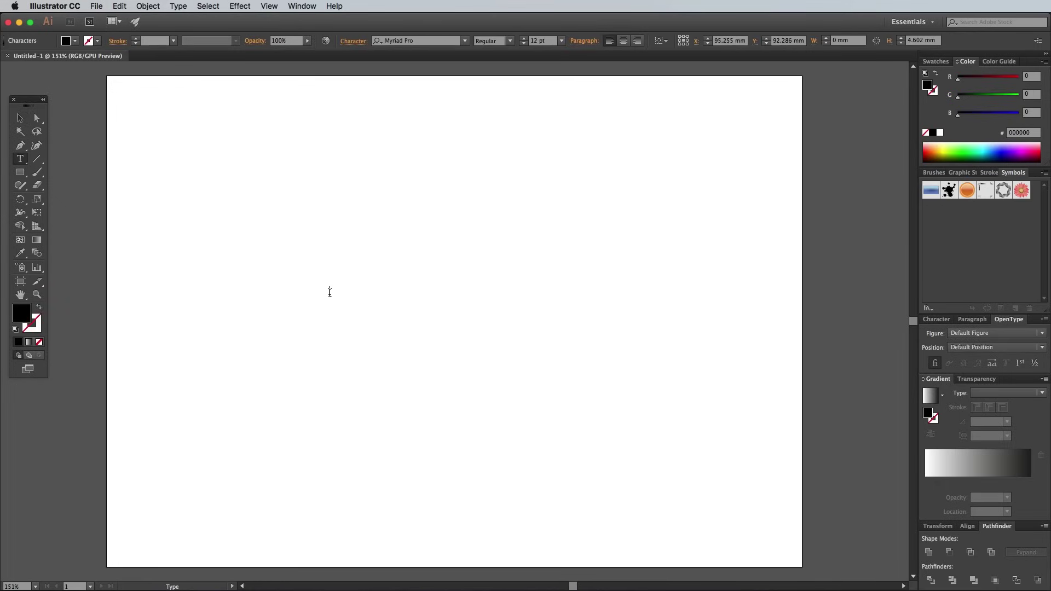
pyautogui.write('POP')
pyautogui.doubleClick(329, 292)
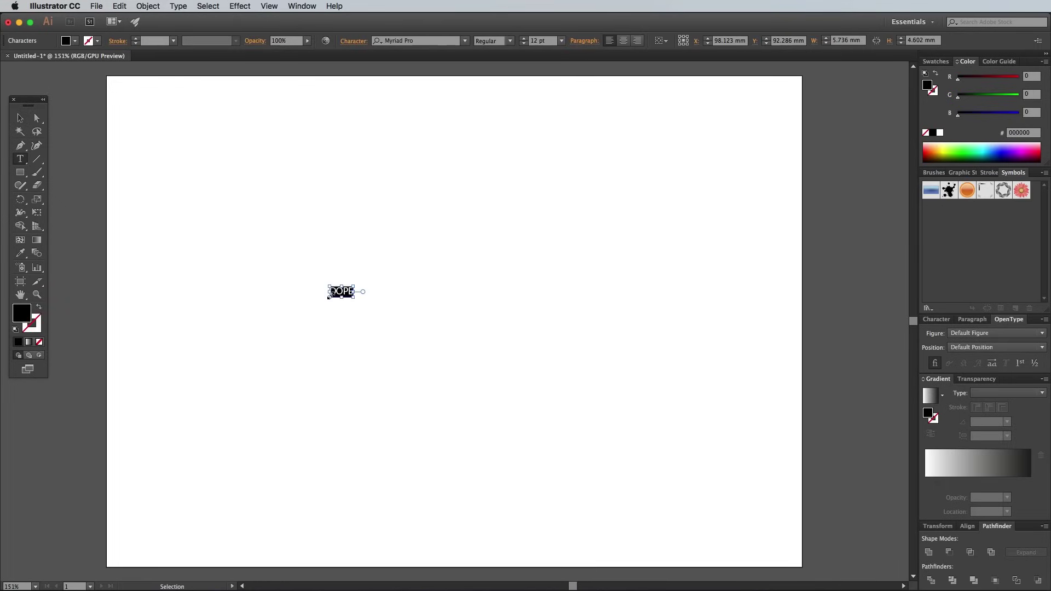
pyautogui.click(427, 41)
pyautogui.write('lea')
pyautogui.press('Return')
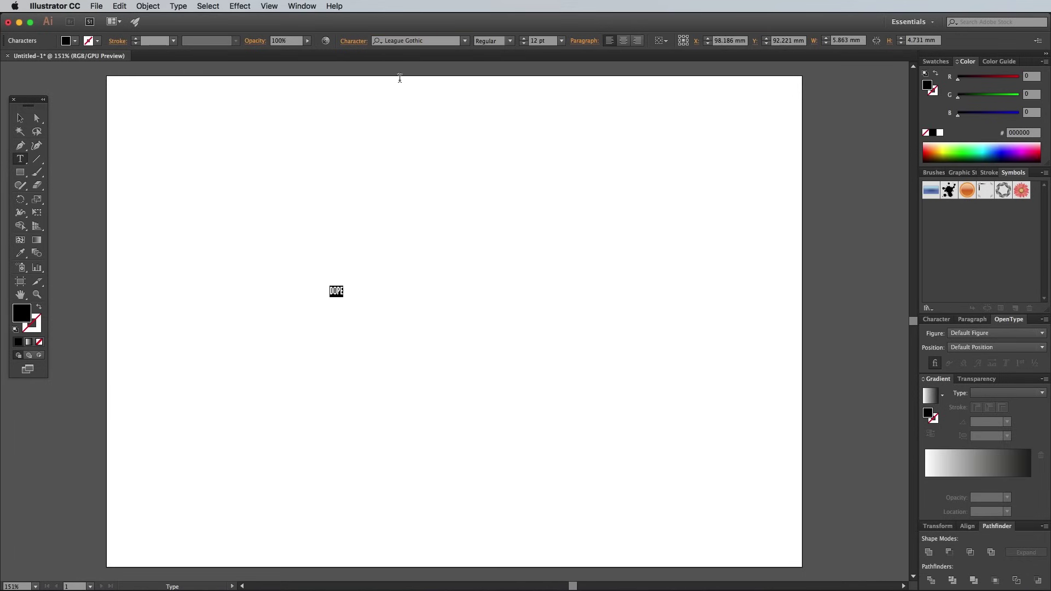
pyautogui.press('Escape')
pyautogui.moveTo(345, 301); pyautogui.dragTo(688, 509)
pyautogui.moveTo(307, 273); pyautogui.dragTo(422, 314)
# Convert DOPE to outlines with black stroke and no fill, then ungroup the letters.
pyautogui.rightClick(492, 292)
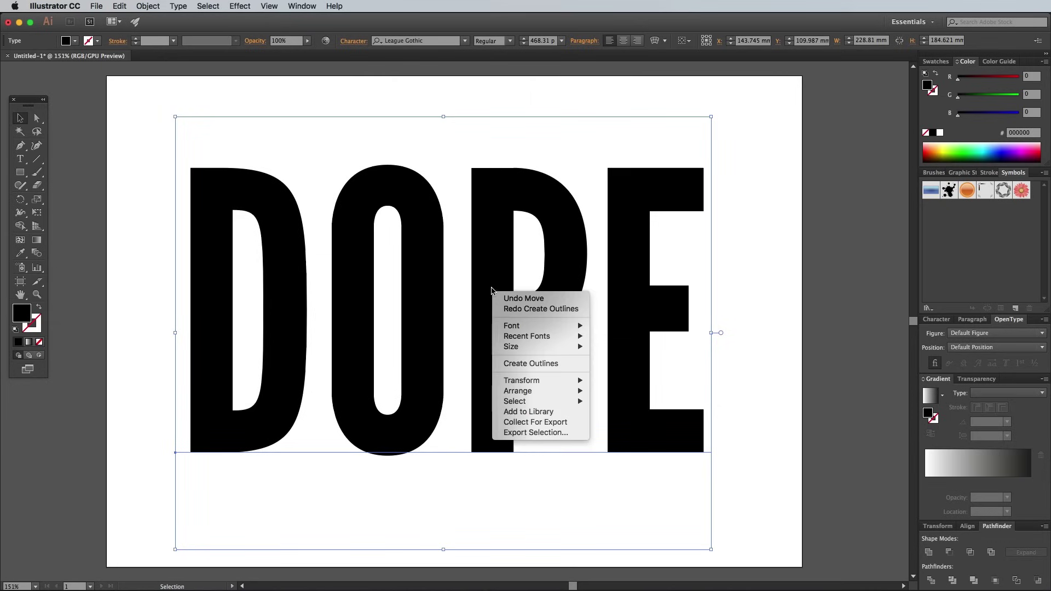
pyautogui.click(531, 363)
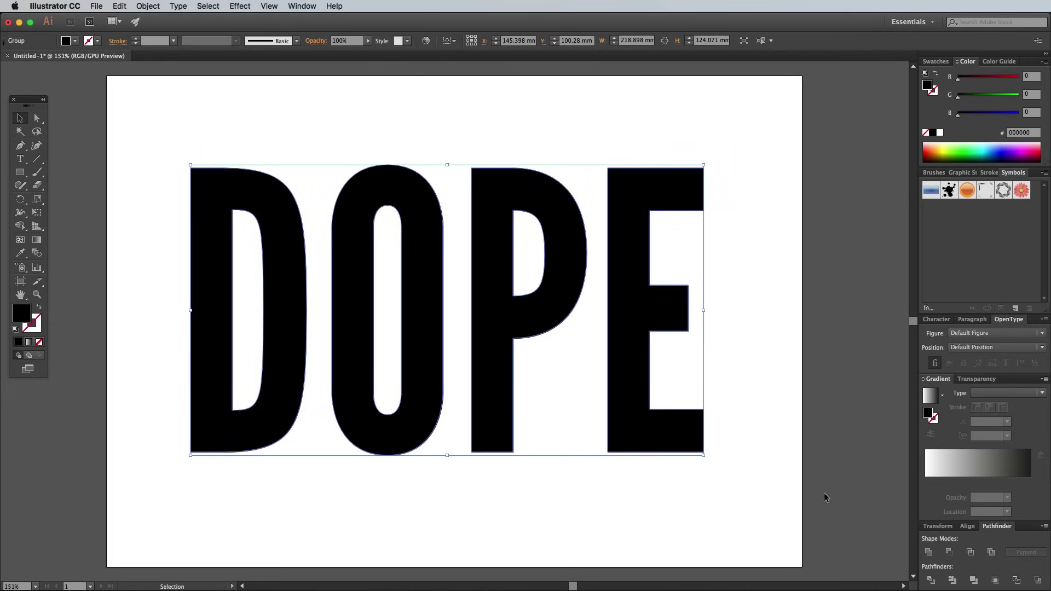
pyautogui.click(41, 310)
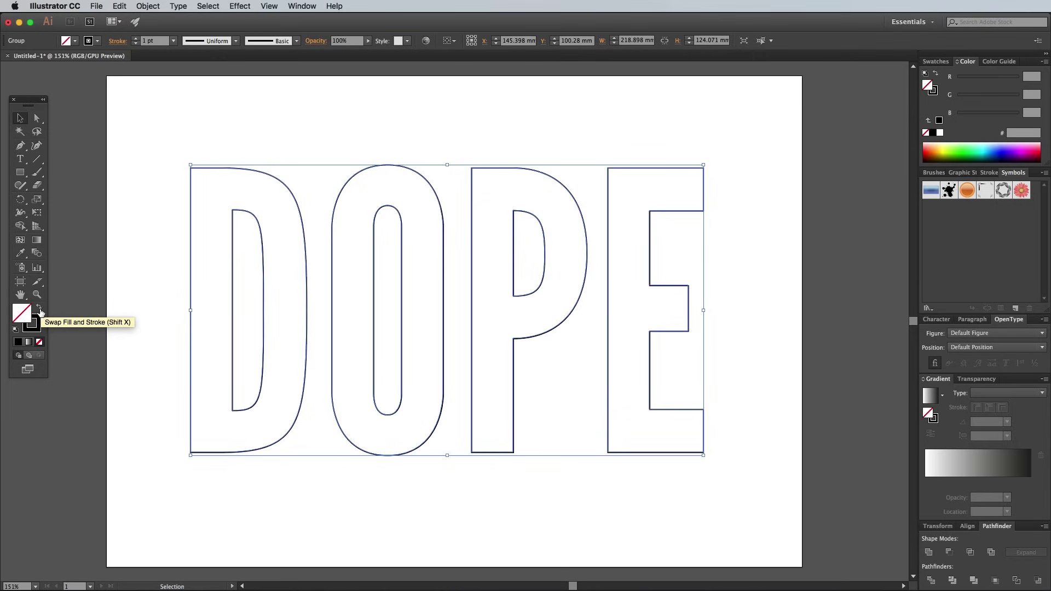
pyautogui.rightClick(491, 252)
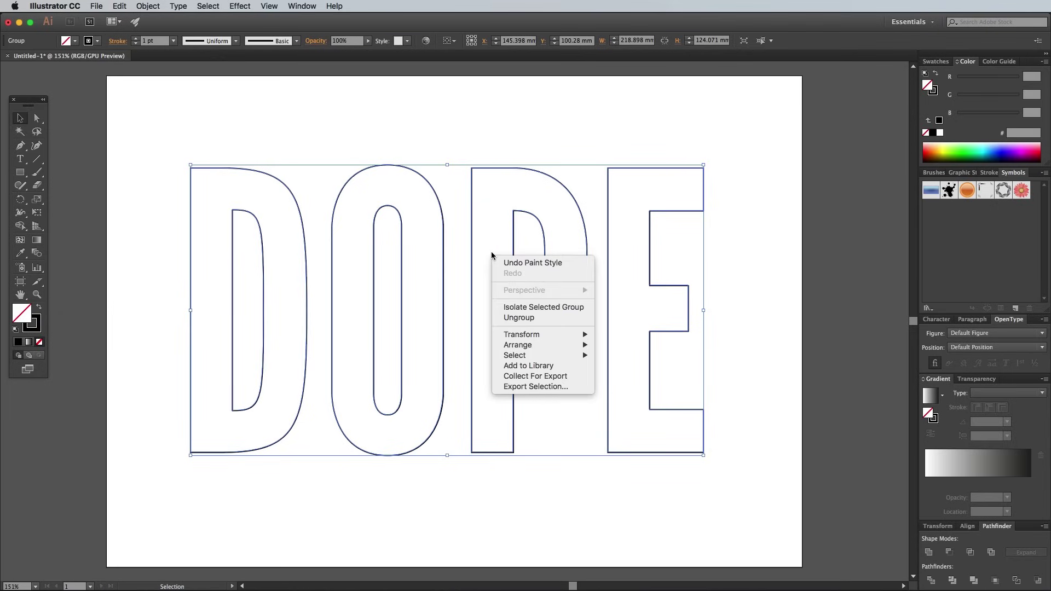
pyautogui.click(534, 321)
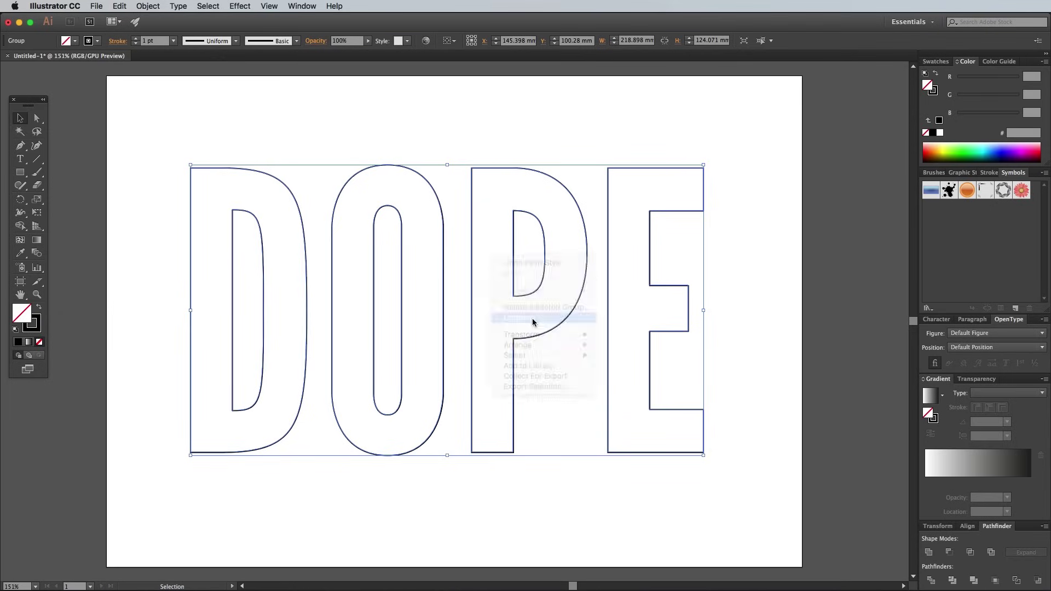
pyautogui.click(545, 485)
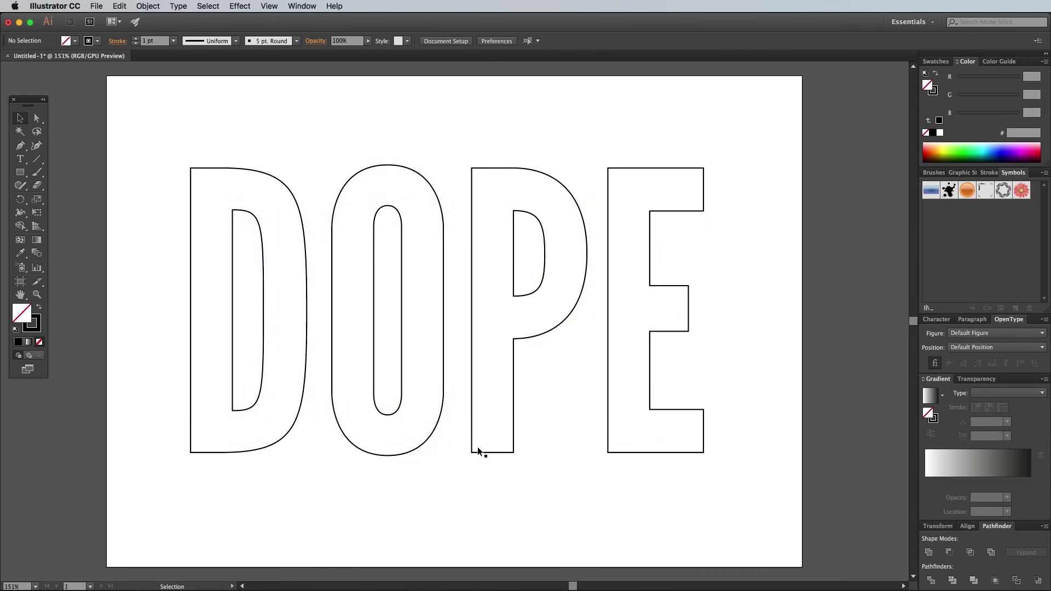
# Fill the letter D using the CircleFill script with Max size 4 and Min size 2.
pyautogui.click(212, 173)
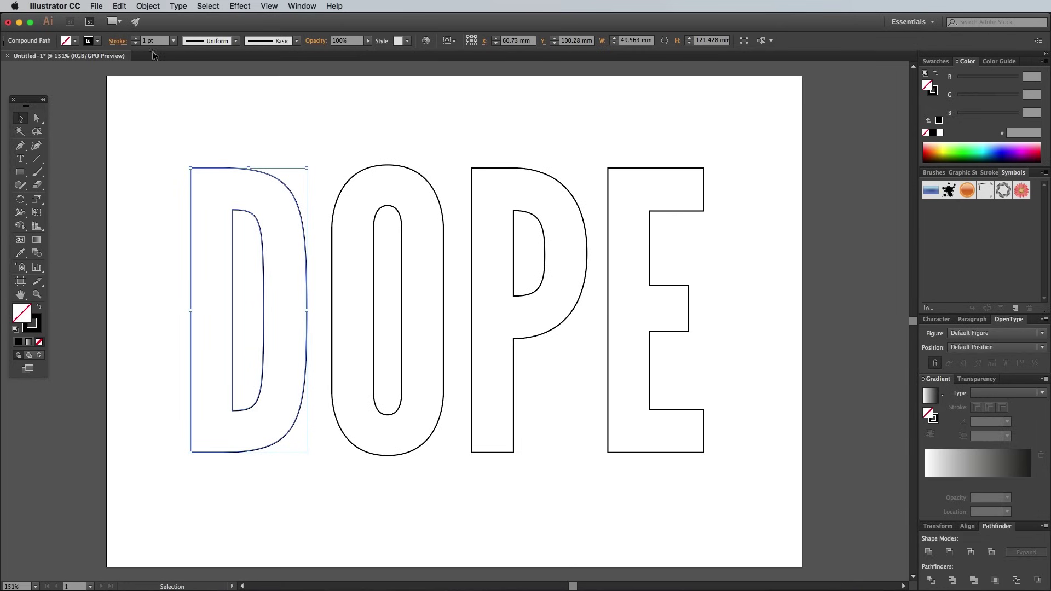
pyautogui.click(94, 5)
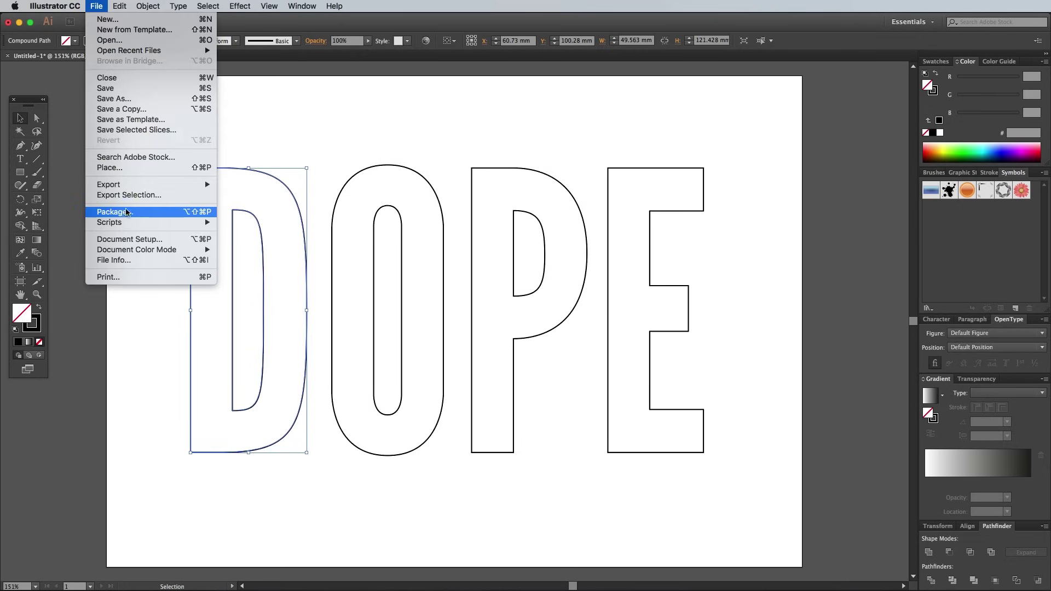
pyautogui.moveTo(131, 222)
pyautogui.click(243, 222)
pyautogui.moveTo(691, 329); pyautogui.dragTo(521, 229)
pyautogui.doubleClick(525, 268)
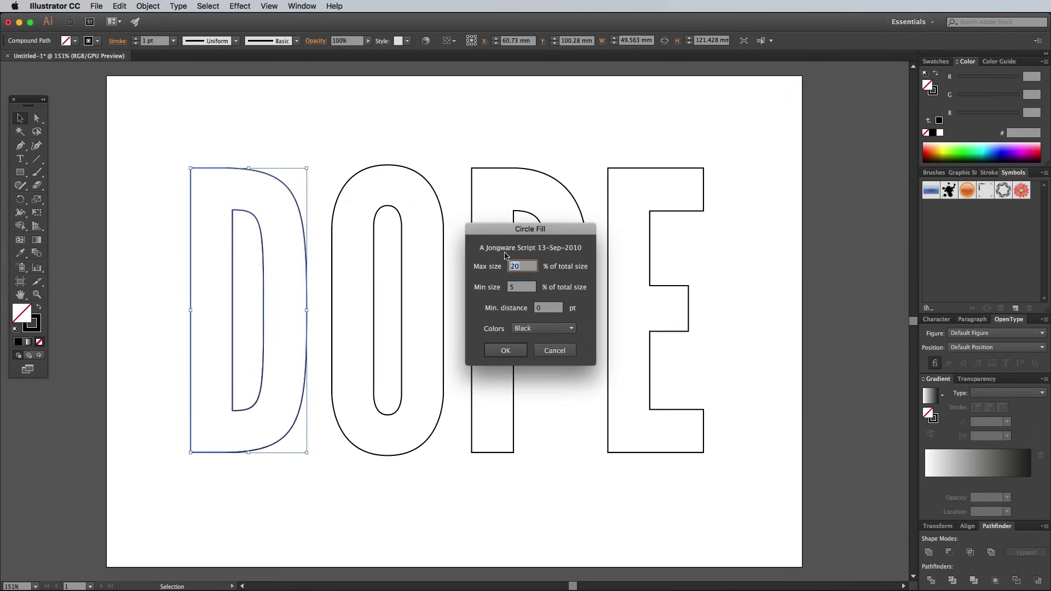
pyautogui.write('4')
pyautogui.press('Tab')
pyautogui.write('2')
pyautogui.press('Tab')
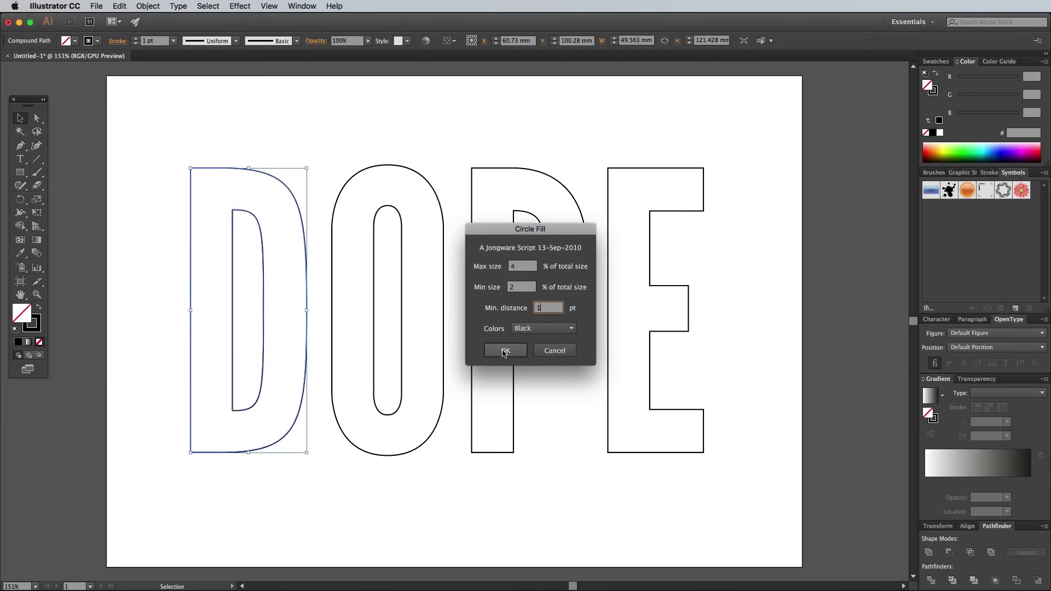
pyautogui.click(506, 352)
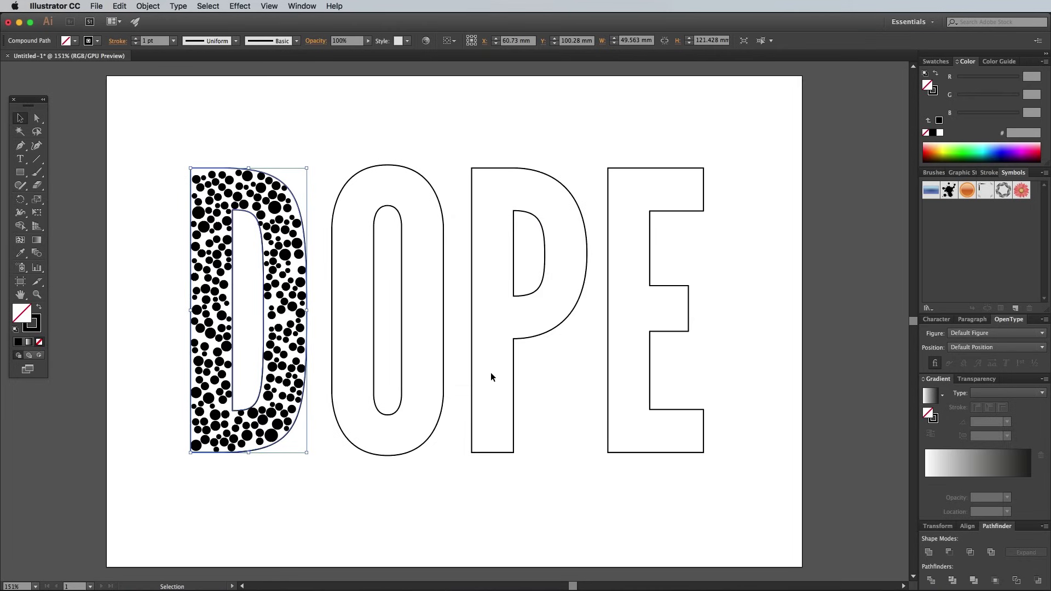
# Run CircleFill with the same settings on the O, P and E.
pyautogui.click(443, 378)
pyautogui.click(97, 6)
pyautogui.click(236, 271)
pyautogui.press('Return')
pyautogui.click(515, 213)
pyautogui.click(96, 6)
pyautogui.moveTo(126, 216)
pyautogui.click(321, 216)
pyautogui.press('Return')
pyautogui.click(608, 329)
pyautogui.click(97, 6)
pyautogui.click(320, 216)
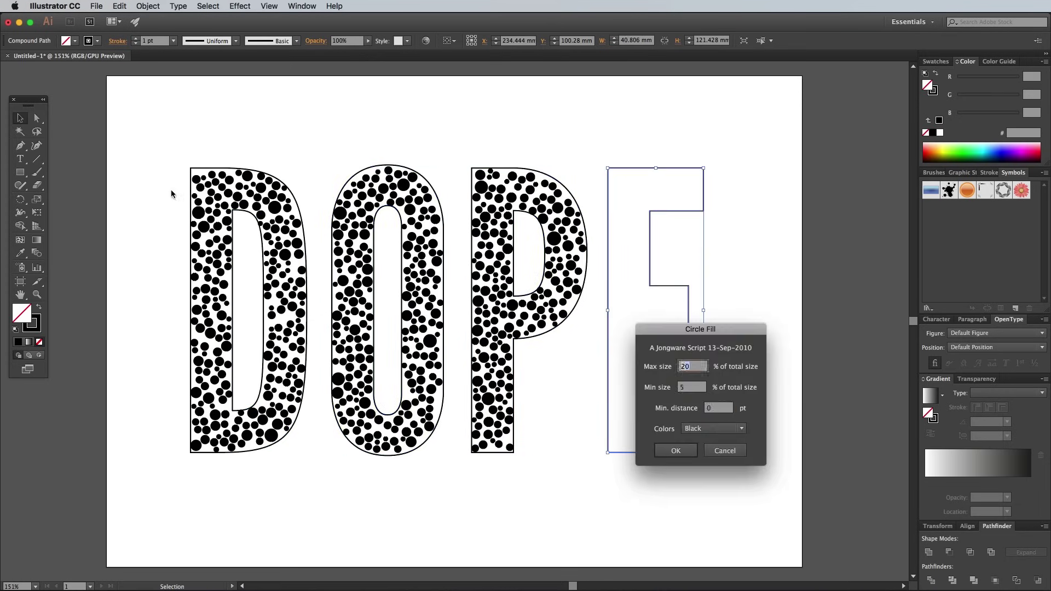
pyautogui.click(676, 450)
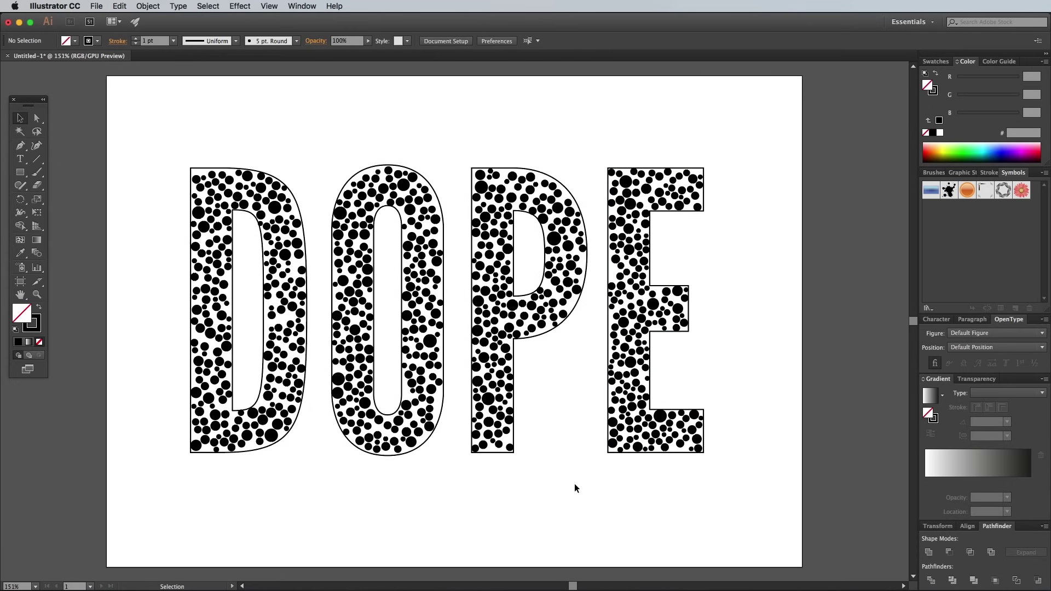
# Zoom in to inspect the circle fills in the D and O, then zoom back out.
pyautogui.press('super+equal')
pyautogui.press('super+equal')
pyautogui.press('super+equal')
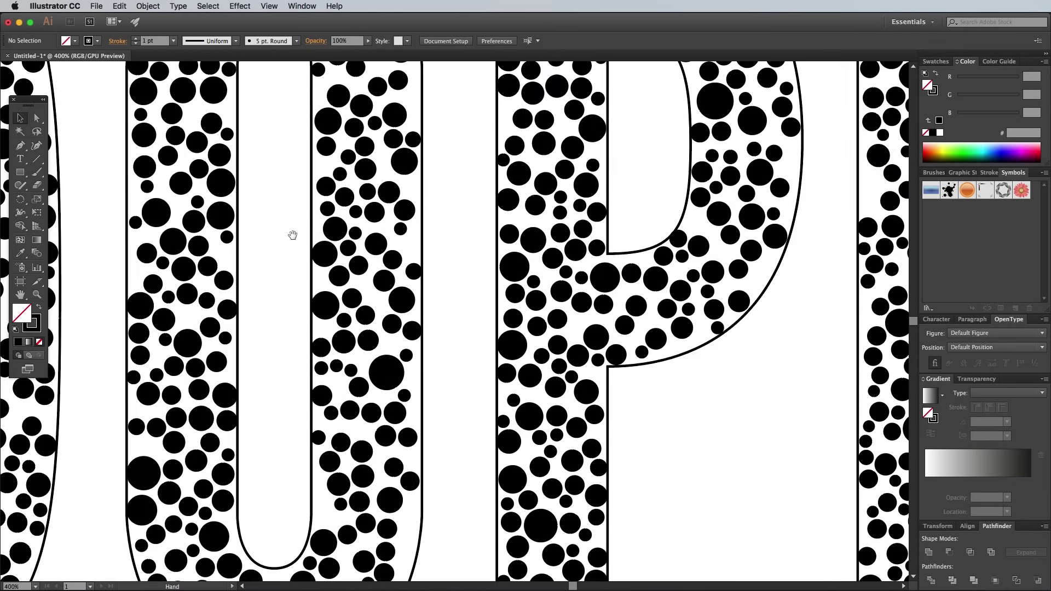
pyautogui.moveTo(266, 209); pyautogui.dragTo(718, 366)
pyautogui.scroll(-10, 719, 366)
pyautogui.scroll(12, 492, 383)
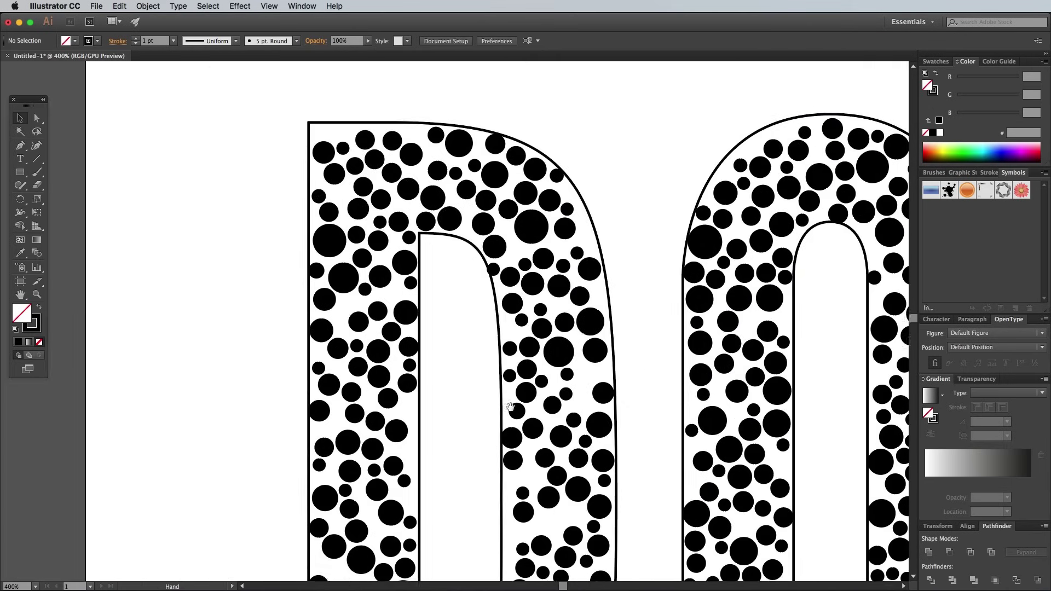
pyautogui.click(347, 301)
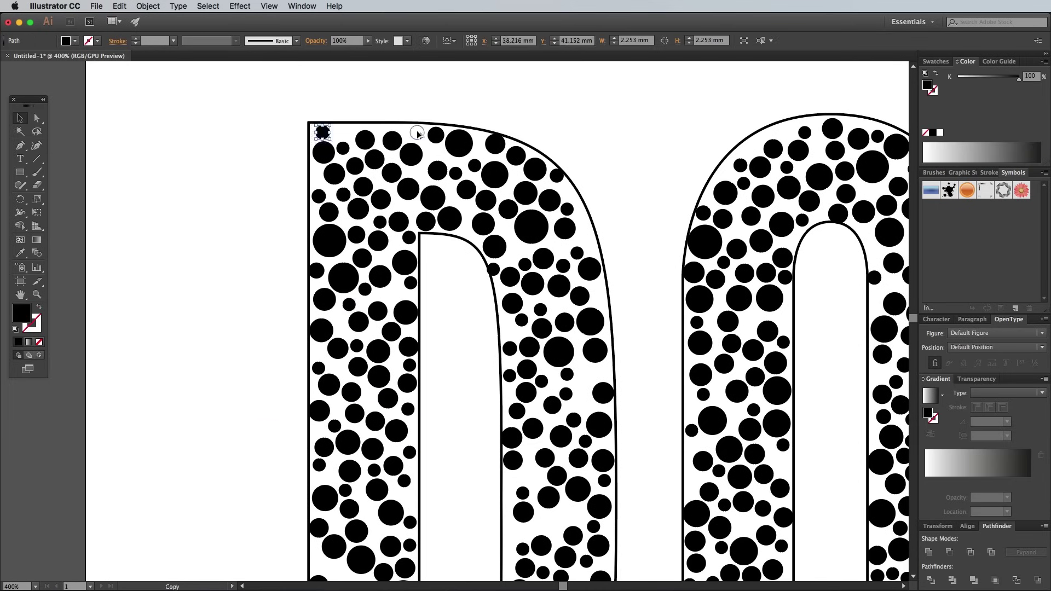
pyautogui.scroll(-10, 405, 312)
pyautogui.hscroll(6, 405, 312)
pyautogui.scroll(10, 405, 312)
pyautogui.hscroll(10, 539, 241)
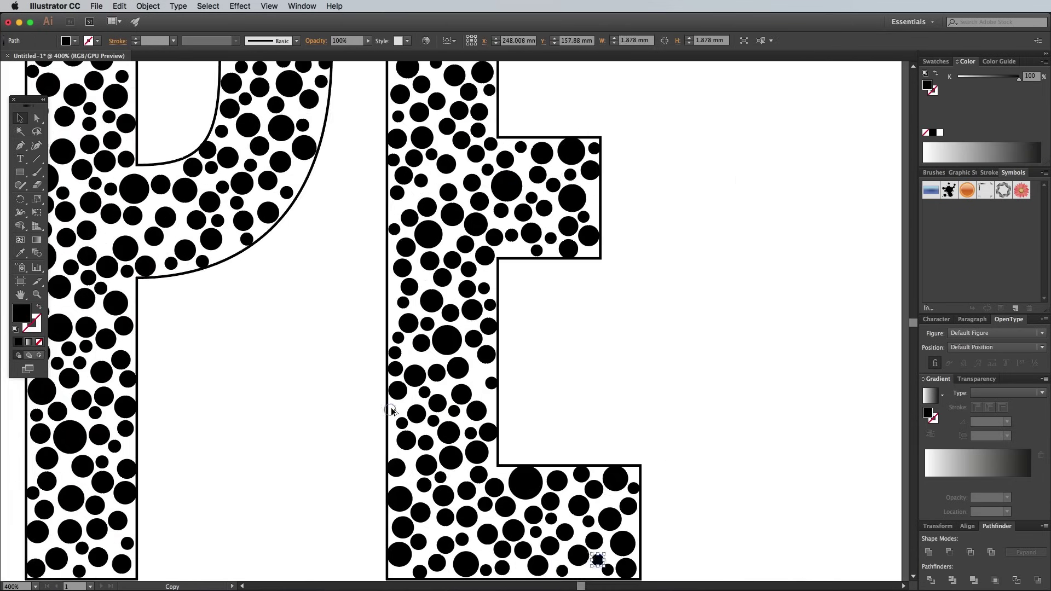
pyautogui.press('super+minus')
pyautogui.press('super+minus')
pyautogui.click(598, 453)
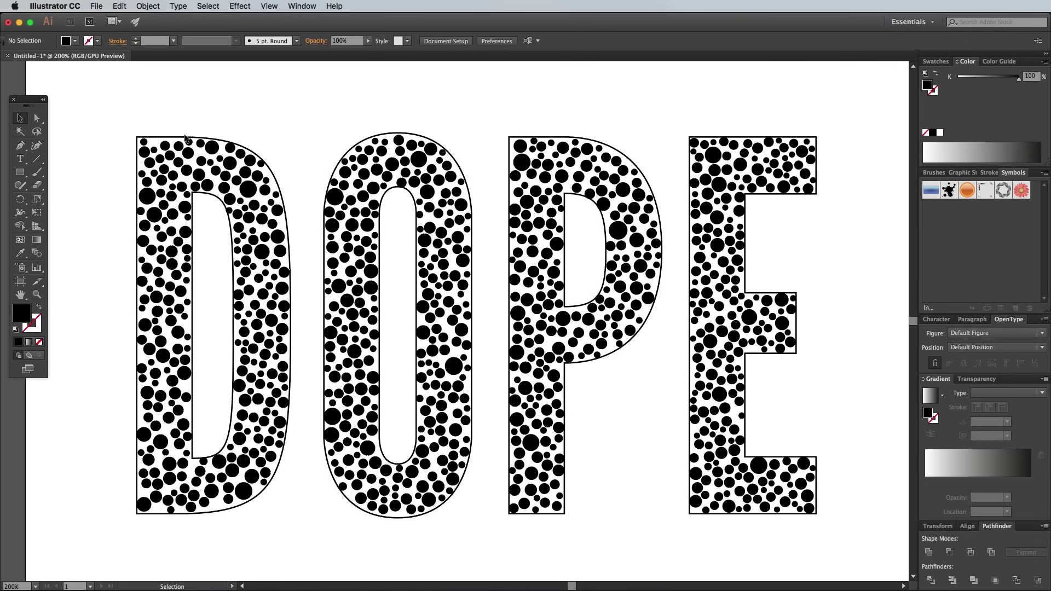
# Select the D, O, P and E outlines and lock them with Object > Lock > Selection.
pyautogui.click(183, 139)
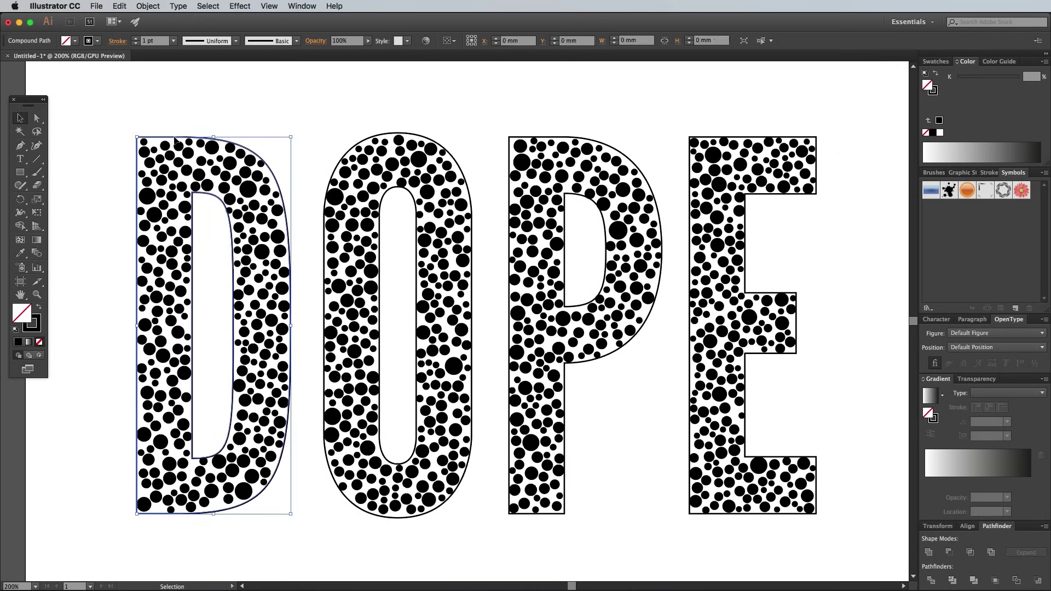
pyautogui.keyDown('shift'); pyautogui.click(385, 138); pyautogui.keyUp('shift')
pyautogui.keyDown('shift'); pyautogui.click(510, 138); pyautogui.keyUp('shift')
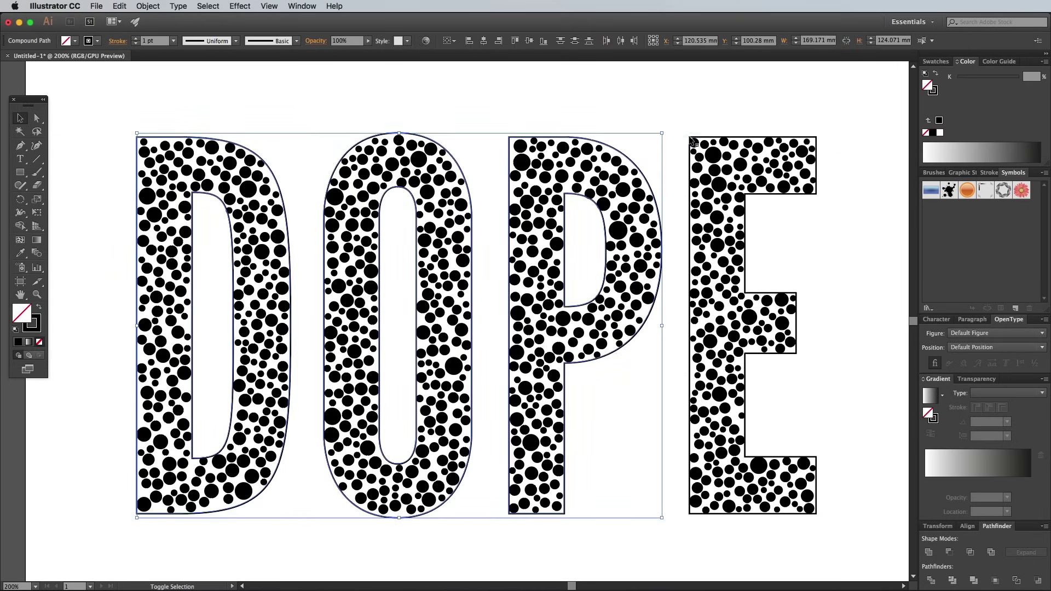
pyautogui.keyDown('shift'); pyautogui.click(690, 137); pyautogui.keyUp('shift')
pyautogui.click(148, 6)
pyautogui.moveTo(165, 67)
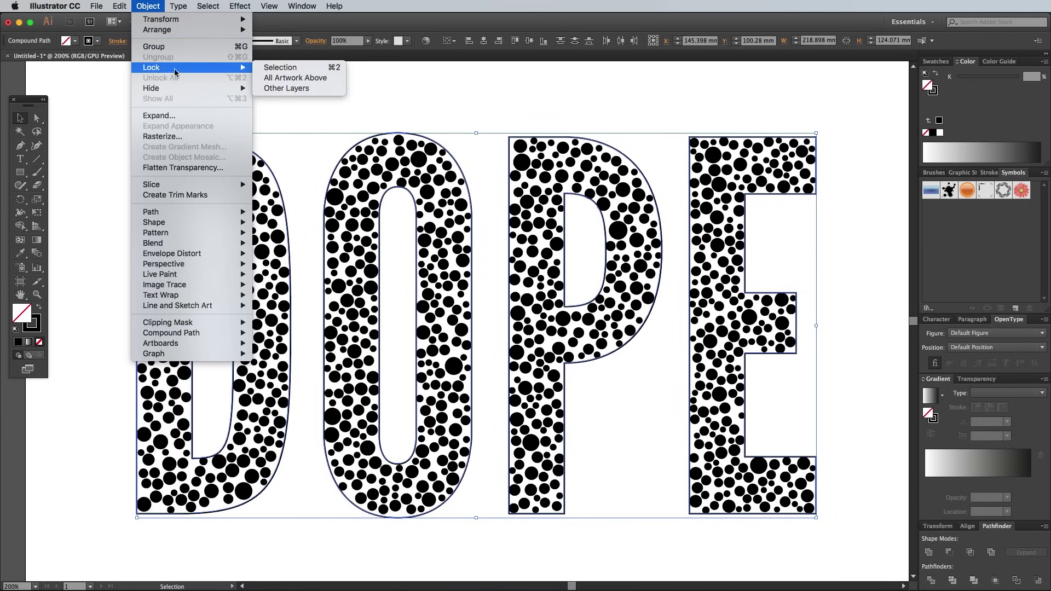
pyautogui.click(268, 68)
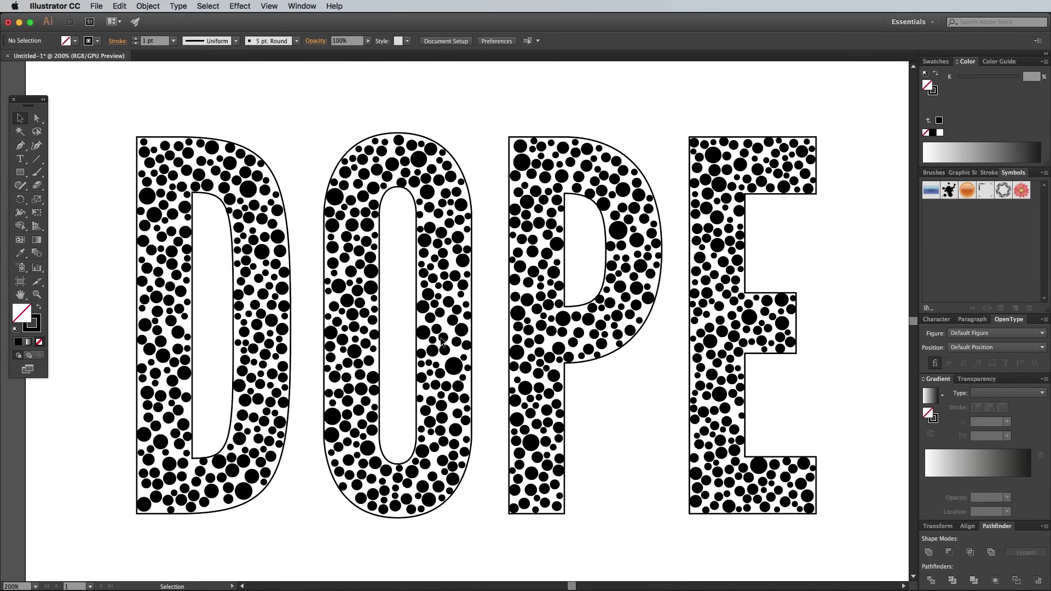
# Open diamond_PNG6696.png in Photoshop and trim away its transparent border.
pyautogui.press('F11')
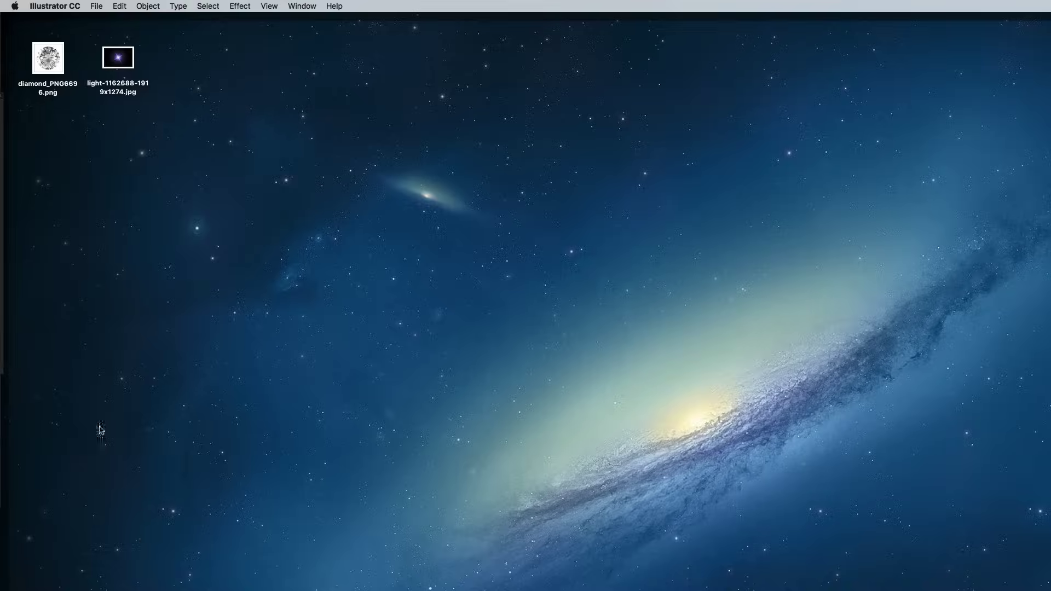
pyautogui.doubleClick(48, 58)
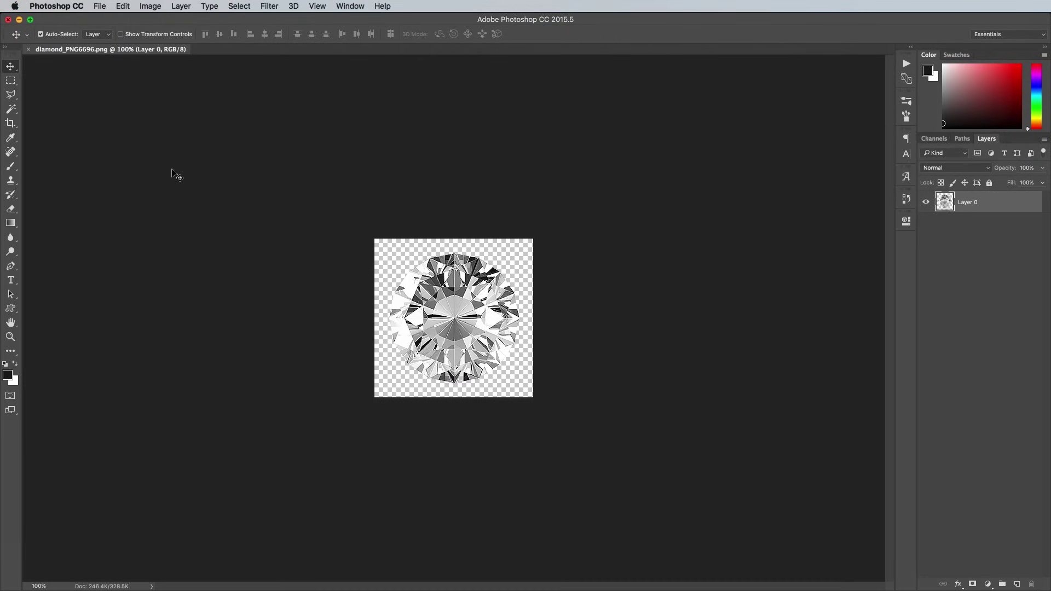
pyautogui.click(150, 7)
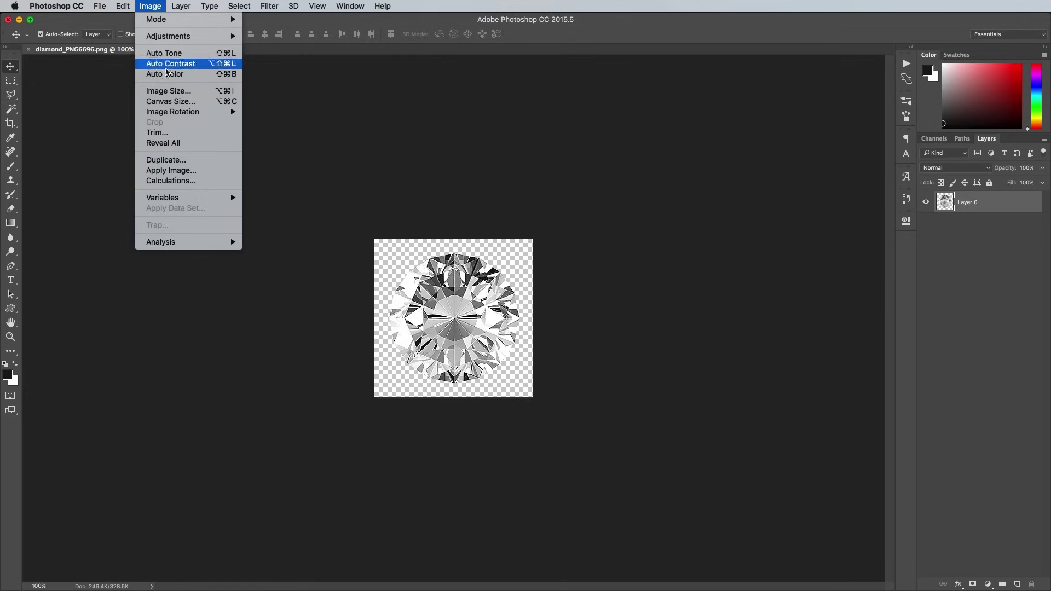
pyautogui.click(167, 132)
pyautogui.click(747, 329)
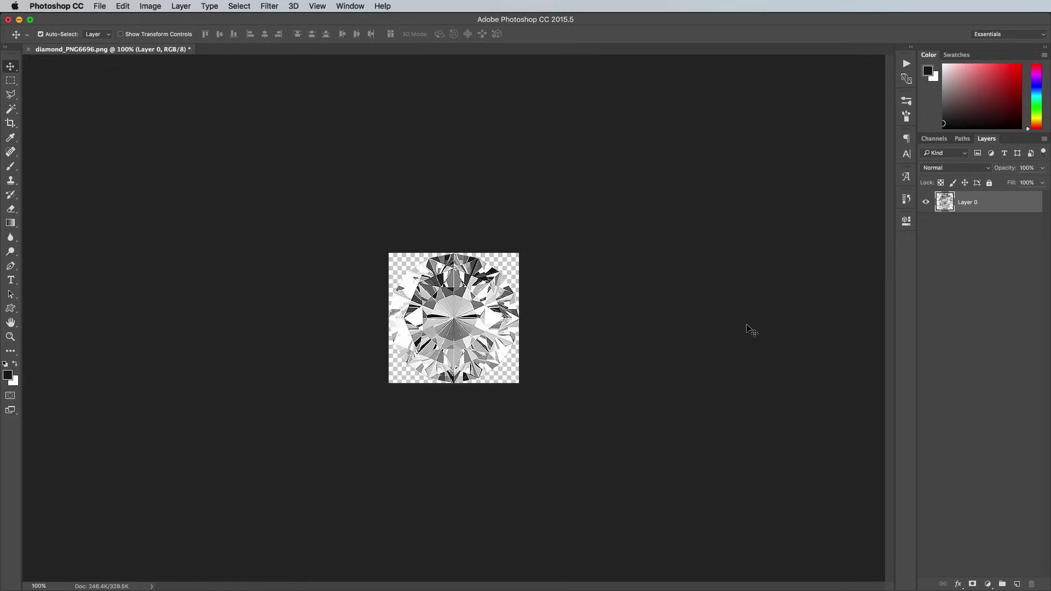
# Save for Web as PNG-24, close the original without saving, and quit Photoshop.
pyautogui.click(100, 6)
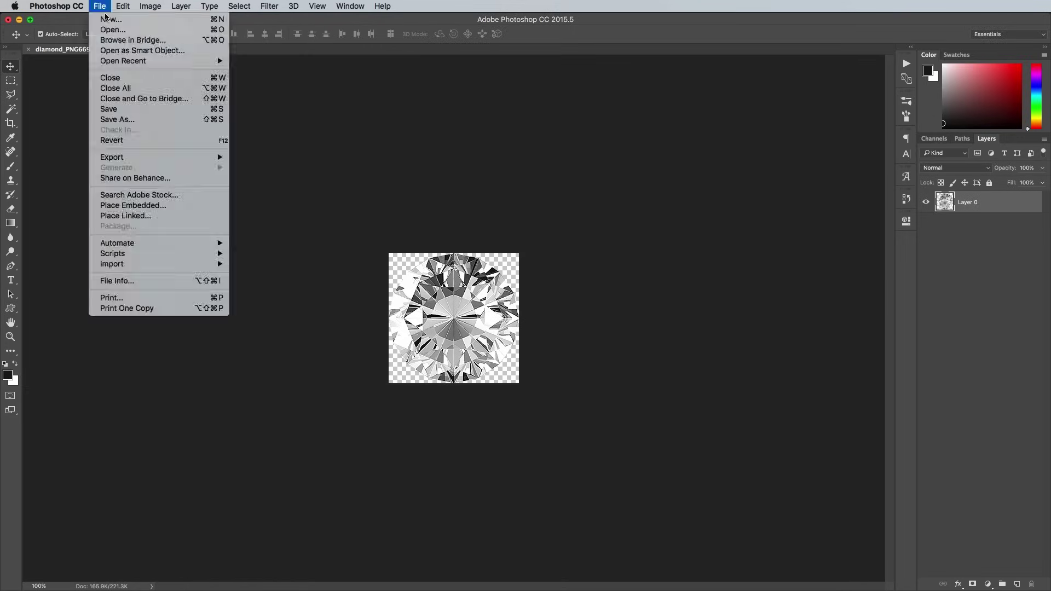
pyautogui.moveTo(112, 157)
pyautogui.click(273, 201)
pyautogui.click(838, 177)
pyautogui.click(832, 190)
pyautogui.click(792, 519)
pyautogui.press('super+w')
pyautogui.press('super+d')
pyautogui.press('super+q')
pyautogui.press('super+Tab')
# Place the trimmed diamond image and move it beside the artboard's top-left corner.
pyautogui.click(98, 6)
pyautogui.click(105, 161)
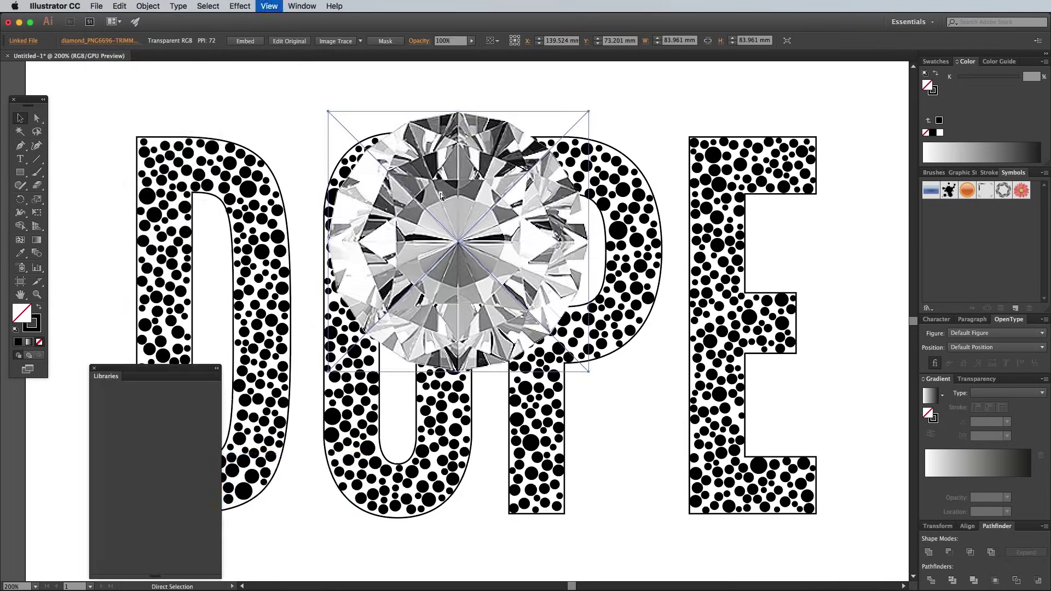
pyautogui.press('super+1')
pyautogui.moveTo(452, 278); pyautogui.dragTo(279, 149)
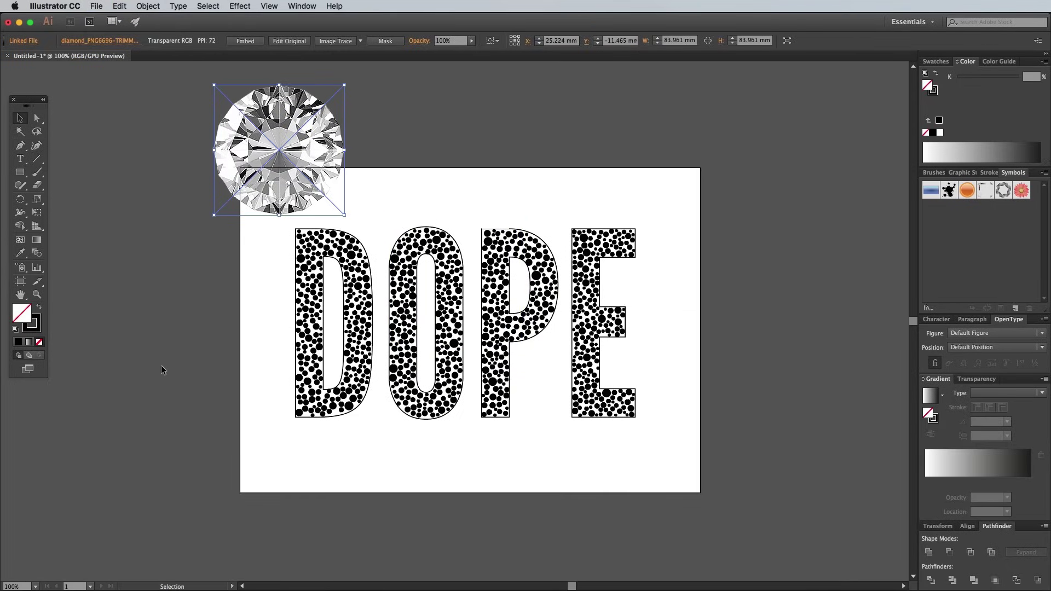
# Embed the diamond image using the Links panel's Embed Image option.
pyautogui.click(304, 6)
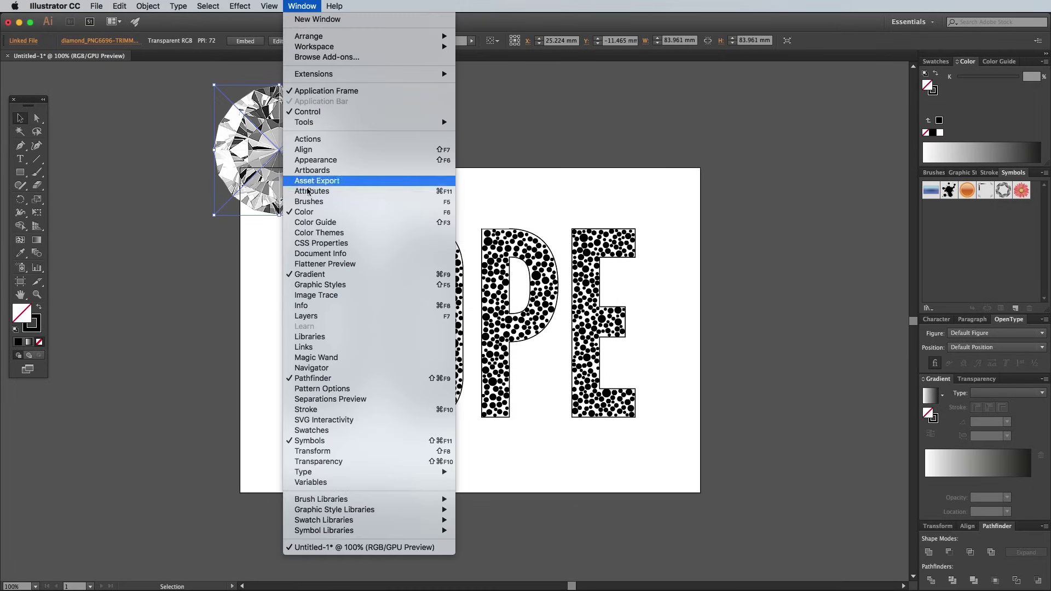
pyautogui.click(324, 348)
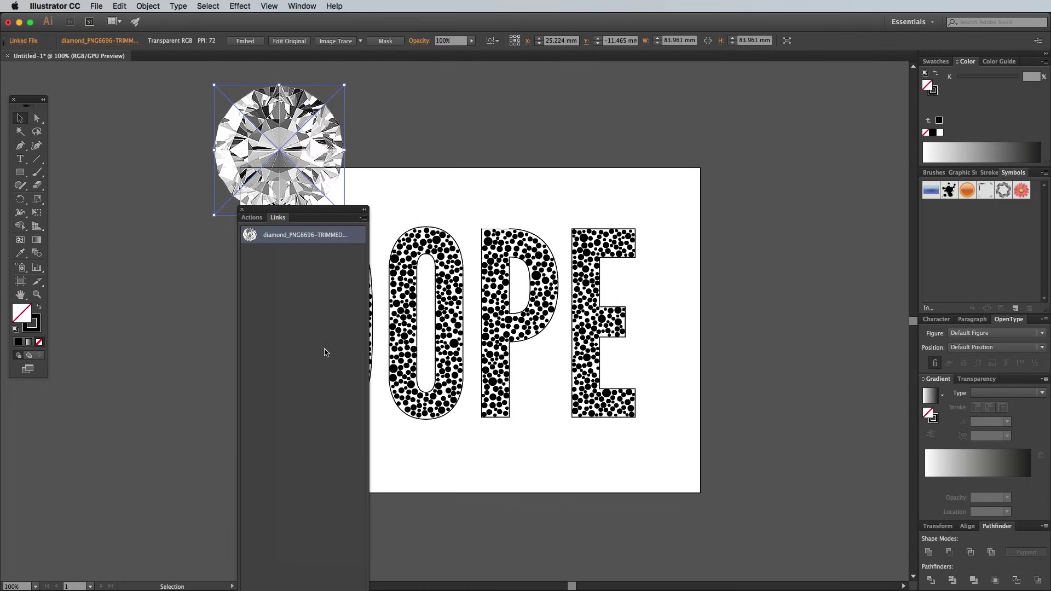
pyautogui.click(363, 217)
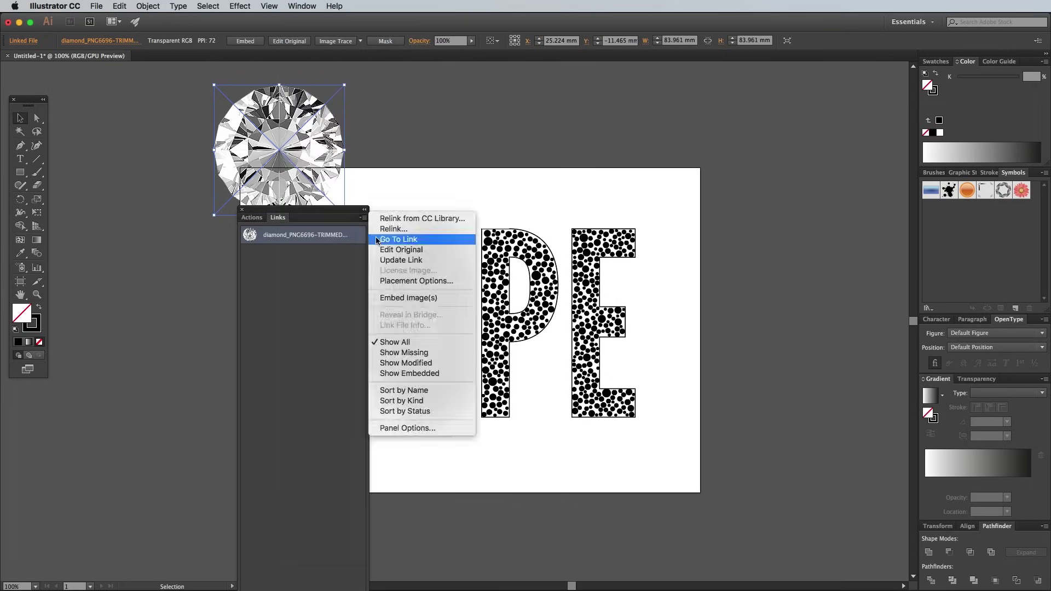
pyautogui.click(406, 299)
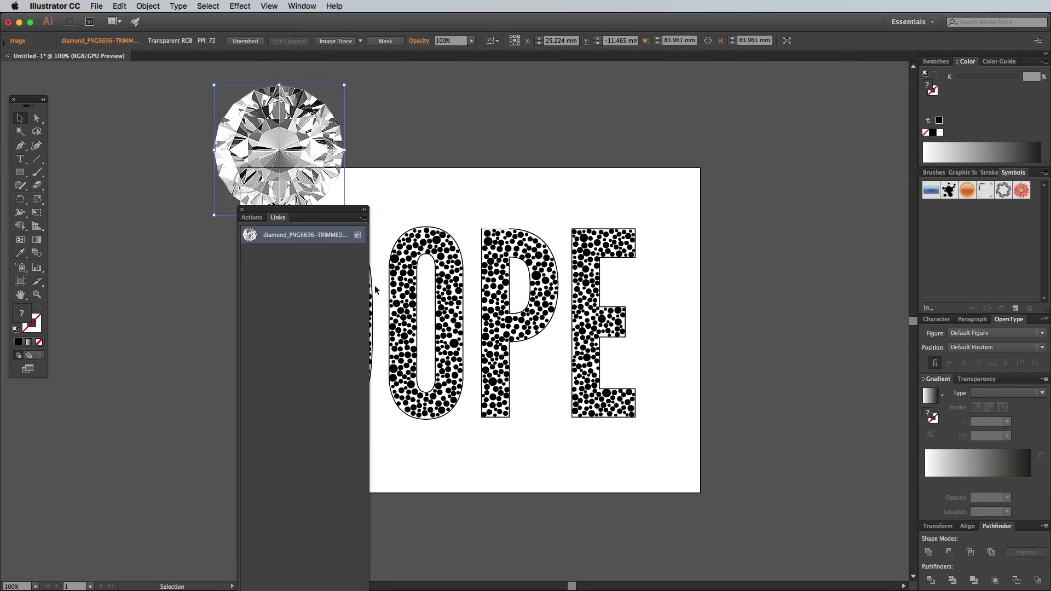
pyautogui.click(243, 211)
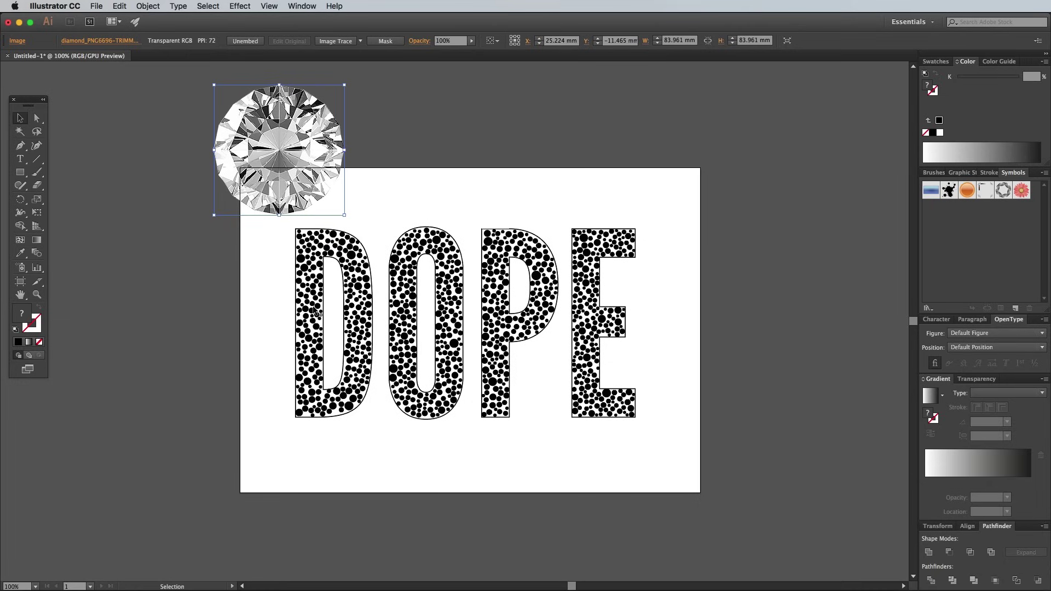
# Save the document as the Illustrator file DOPE-vector.ai.
pyautogui.click(97, 6)
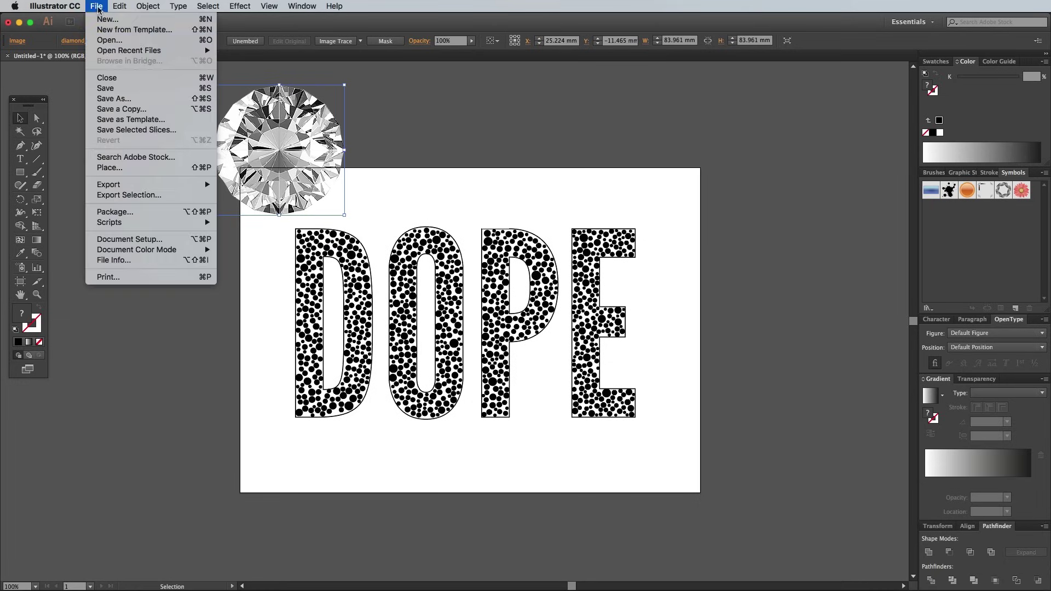
pyautogui.click(114, 91)
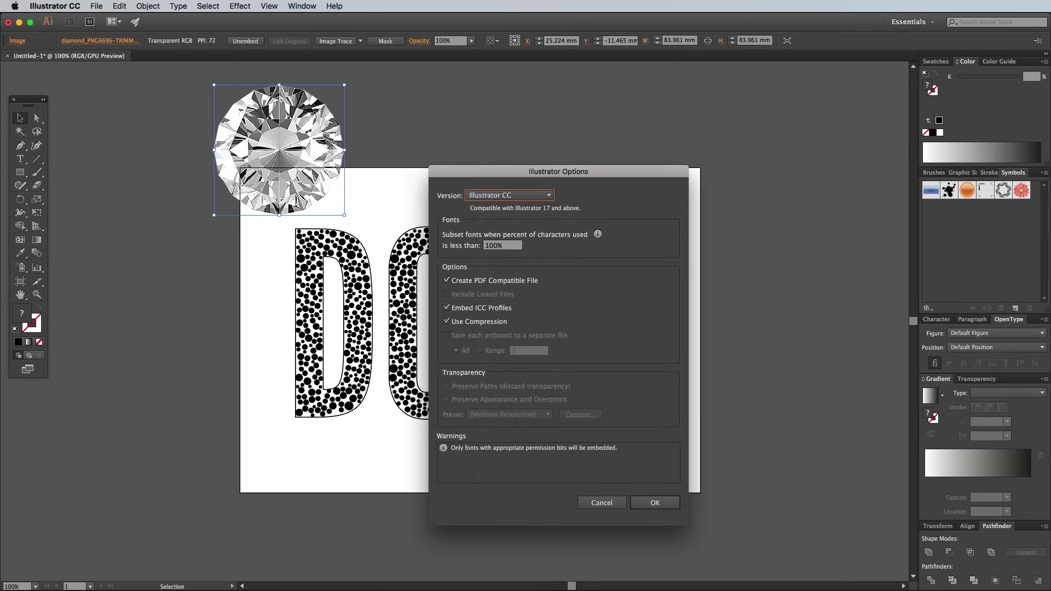
pyautogui.press('Return')
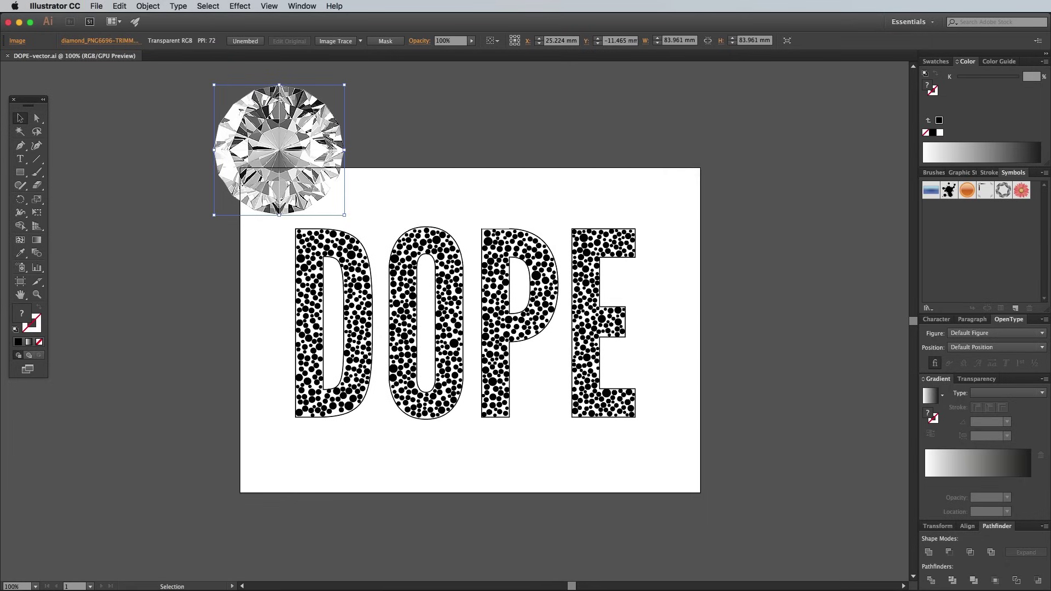
# Run copyToMultipleObjects on the diamond and circles, scaling each copy to its circle's size.
pyautogui.keyDown('shift'); pyautogui.click(508, 292); pyautogui.keyUp('shift')
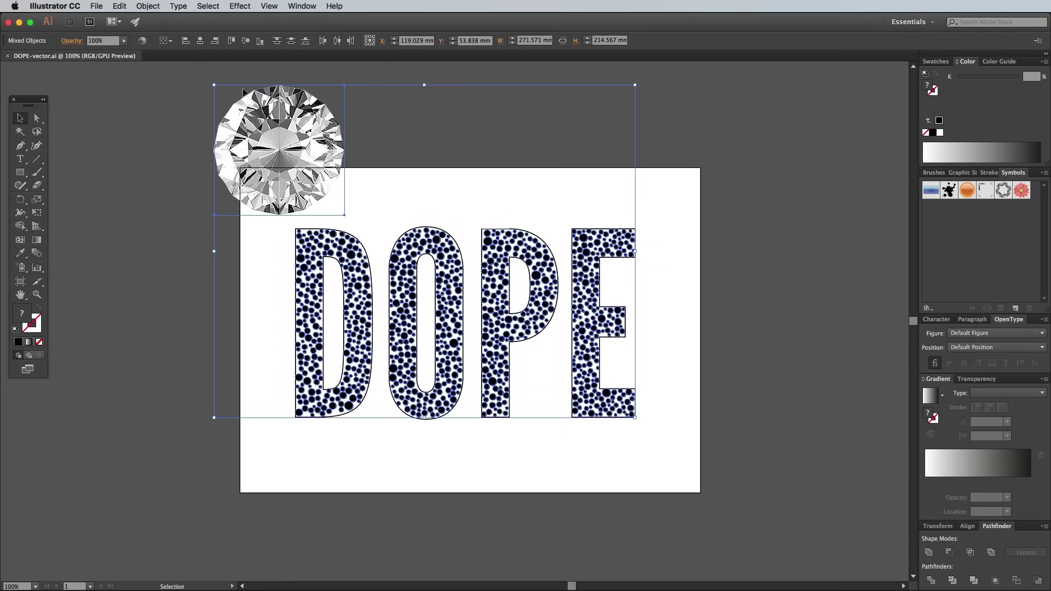
pyautogui.click(97, 6)
pyautogui.moveTo(138, 226)
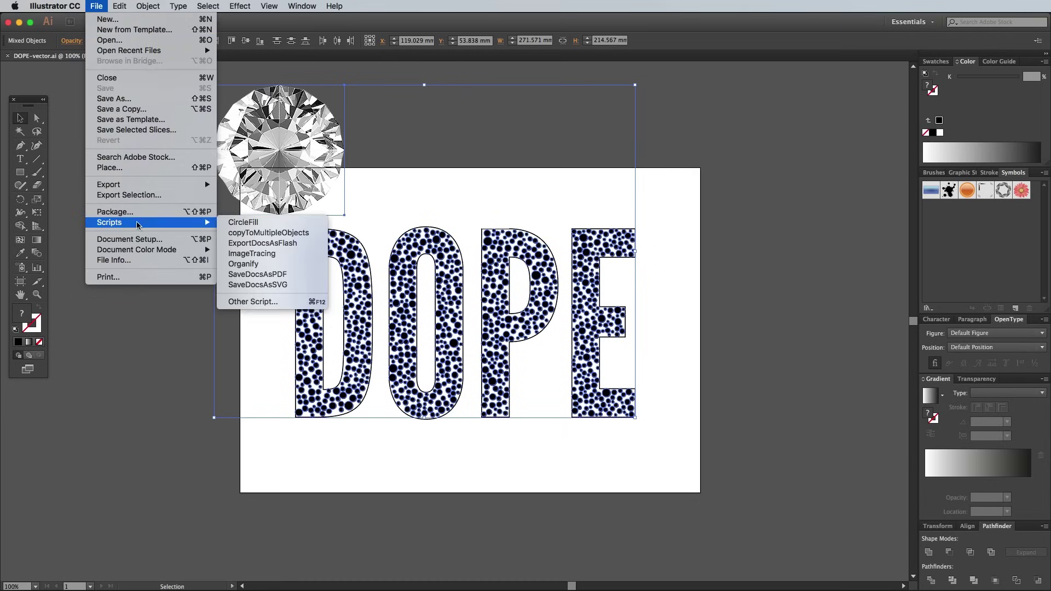
pyautogui.click(263, 234)
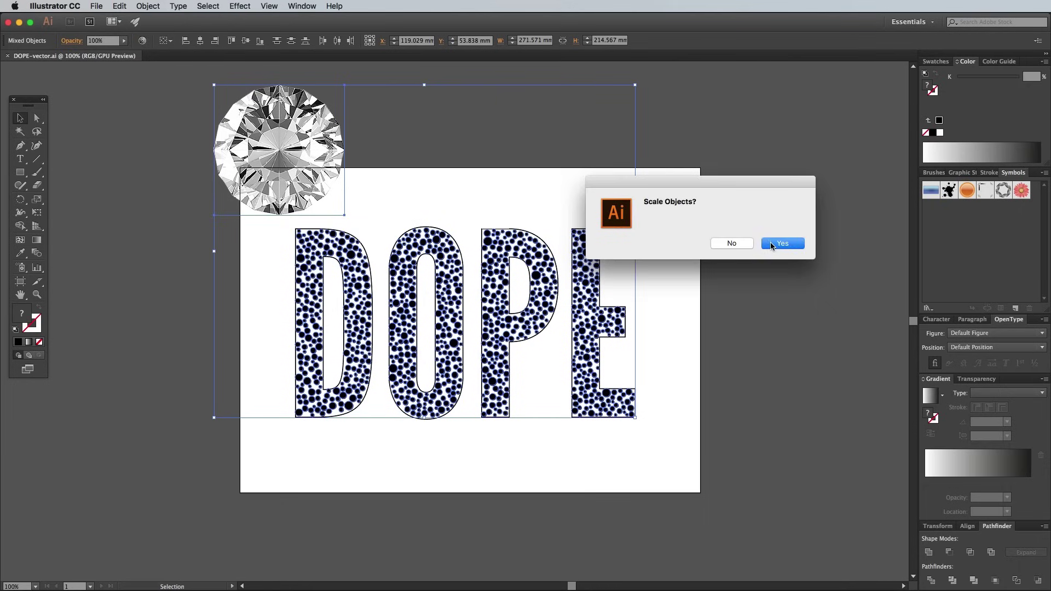
pyautogui.click(773, 245)
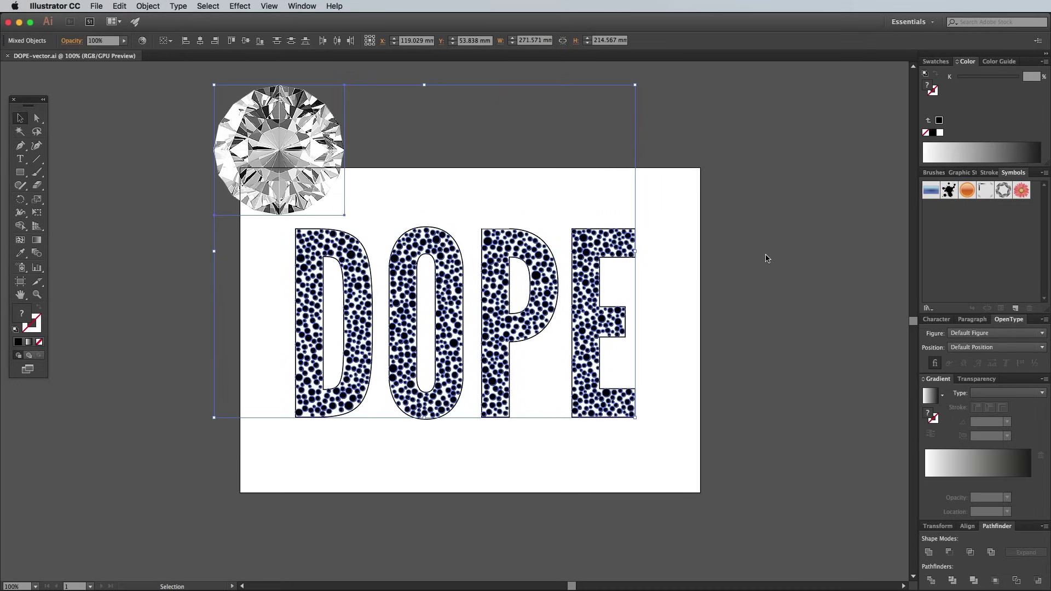
pyautogui.click(756, 373)
# Select all the diamond-filled DOPE letters and switch to Photoshop.
pyautogui.press('super+equal')
pyautogui.press('super+equal')
pyautogui.press('super+equal')
pyautogui.press('super+equal')
pyautogui.press('super+equal')
pyautogui.press('super+equal')
pyautogui.press('super+equal')
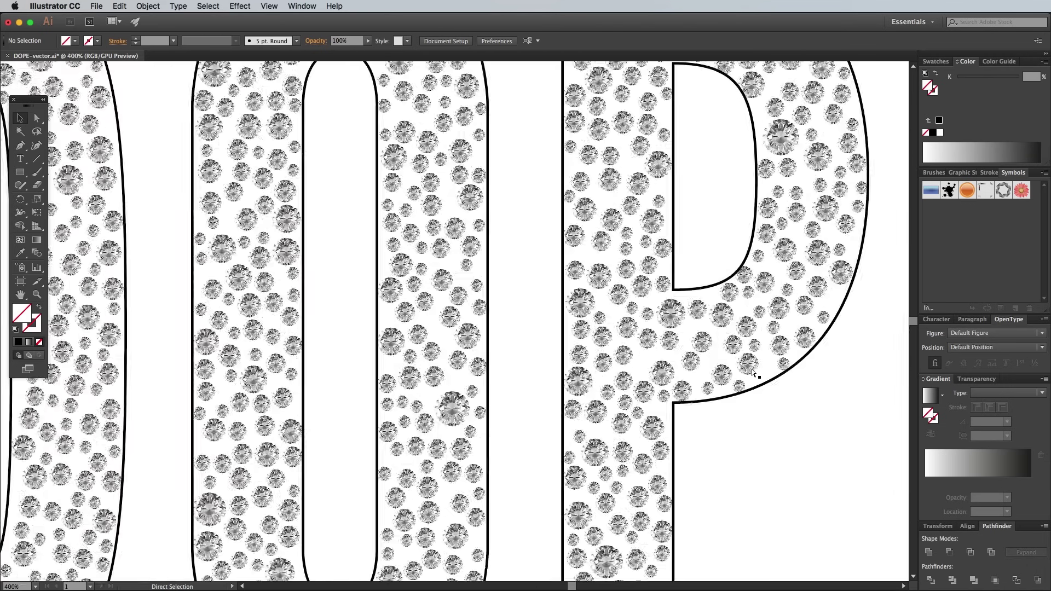
pyautogui.press('super+minus')
pyautogui.press('super+minus')
pyautogui.press('super+minus')
pyautogui.press('super+minus')
pyautogui.press('super+minus')
pyautogui.press('super+minus')
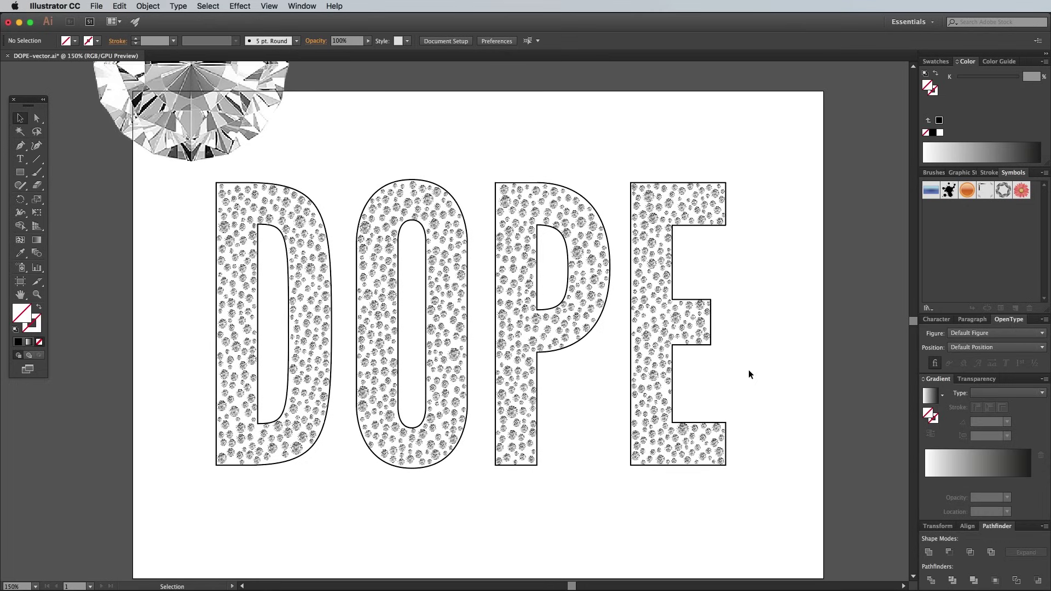
pyautogui.moveTo(194, 175); pyautogui.dragTo(799, 500)
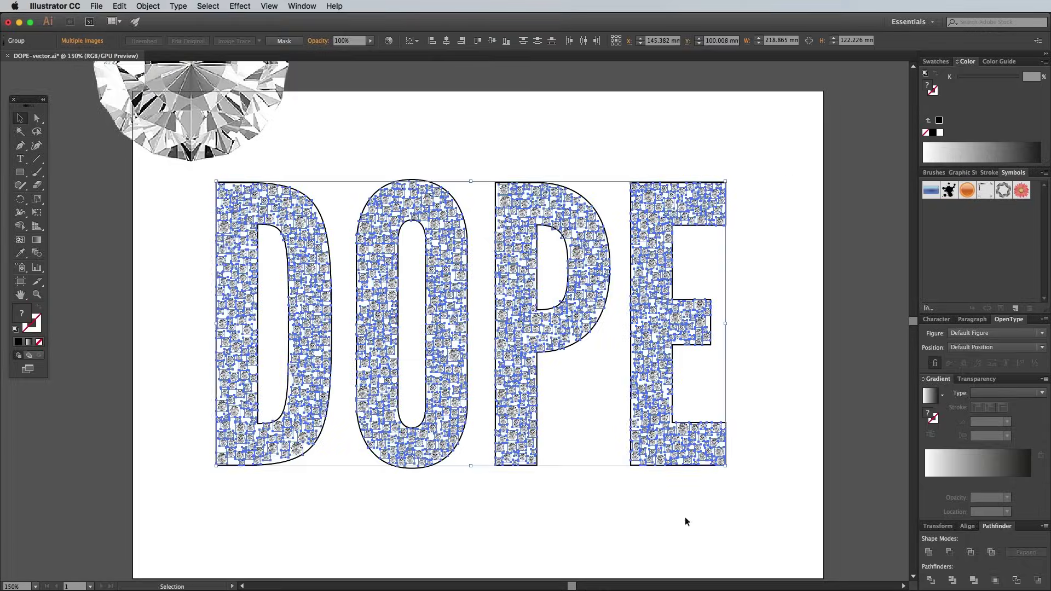
pyautogui.press('super+Tab')
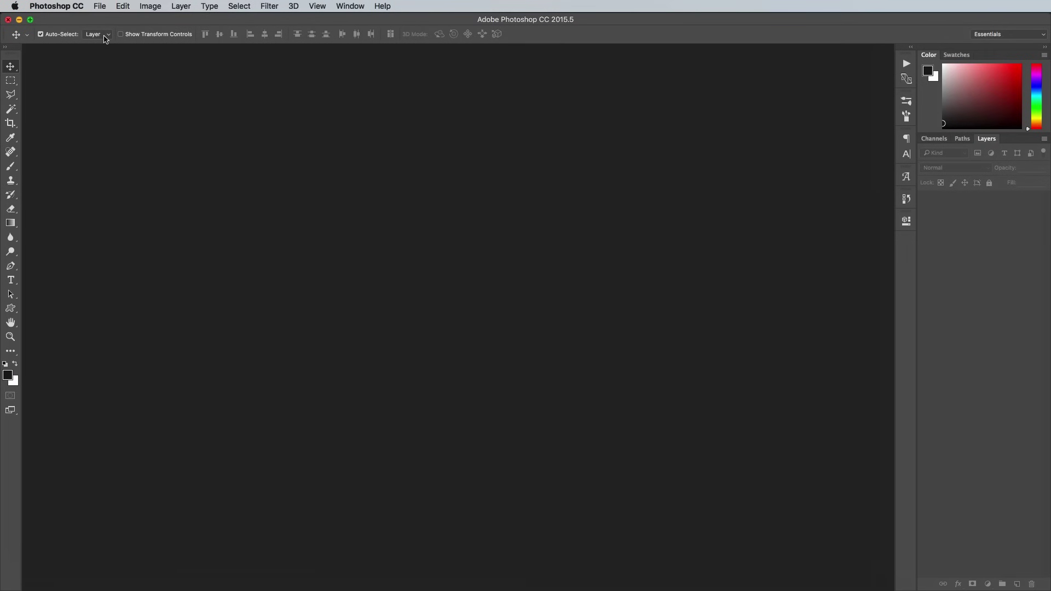
# Create a new document and resize it to 2000 pixels wide.
pyautogui.click(100, 6)
pyautogui.click(126, 19)
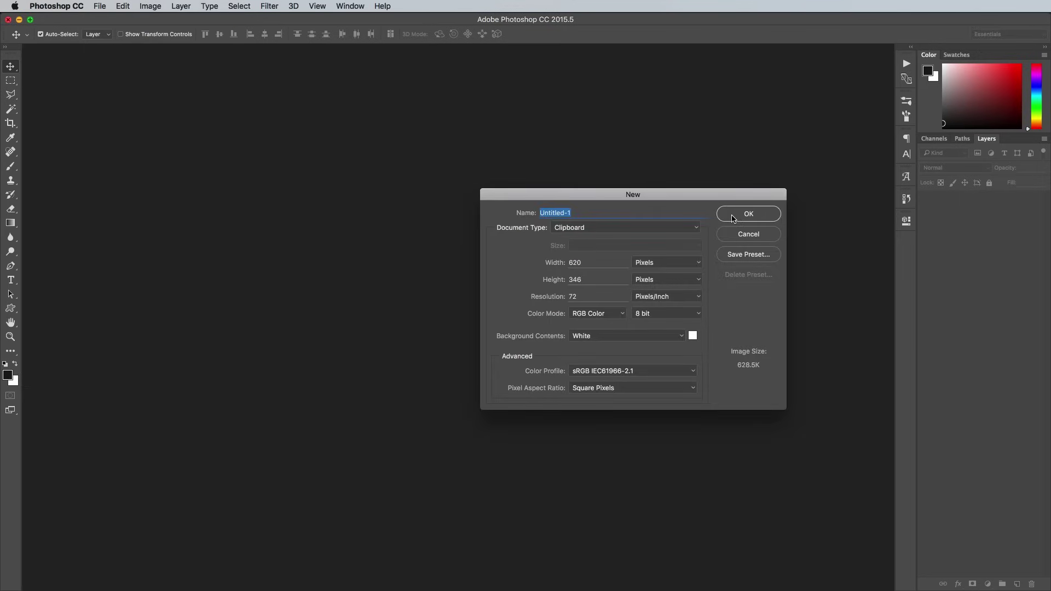
pyautogui.click(748, 214)
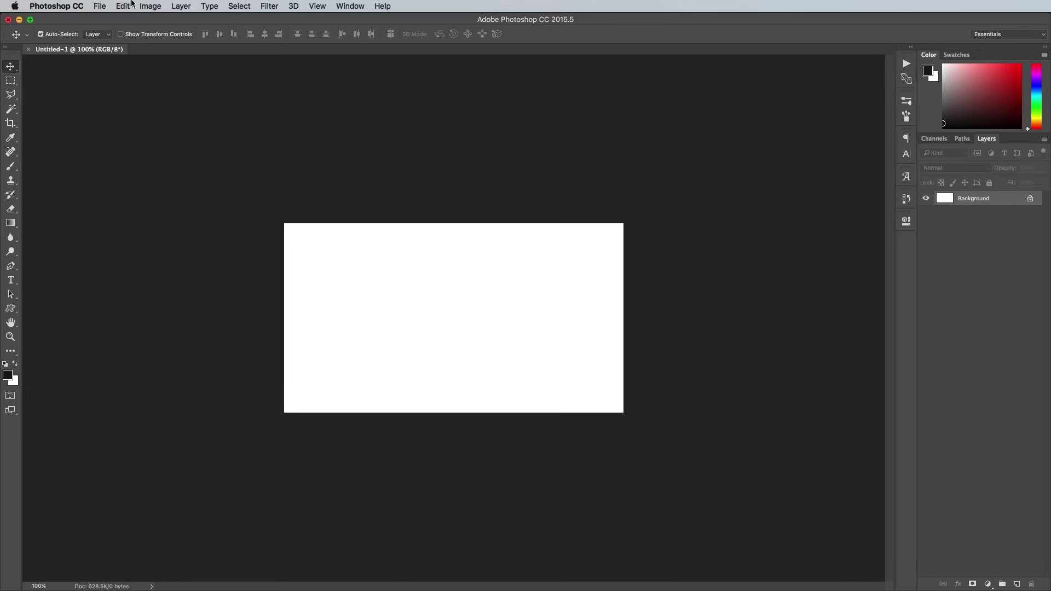
pyautogui.click(141, 4)
pyautogui.click(171, 93)
pyautogui.write('2000')
pyautogui.press('Return')
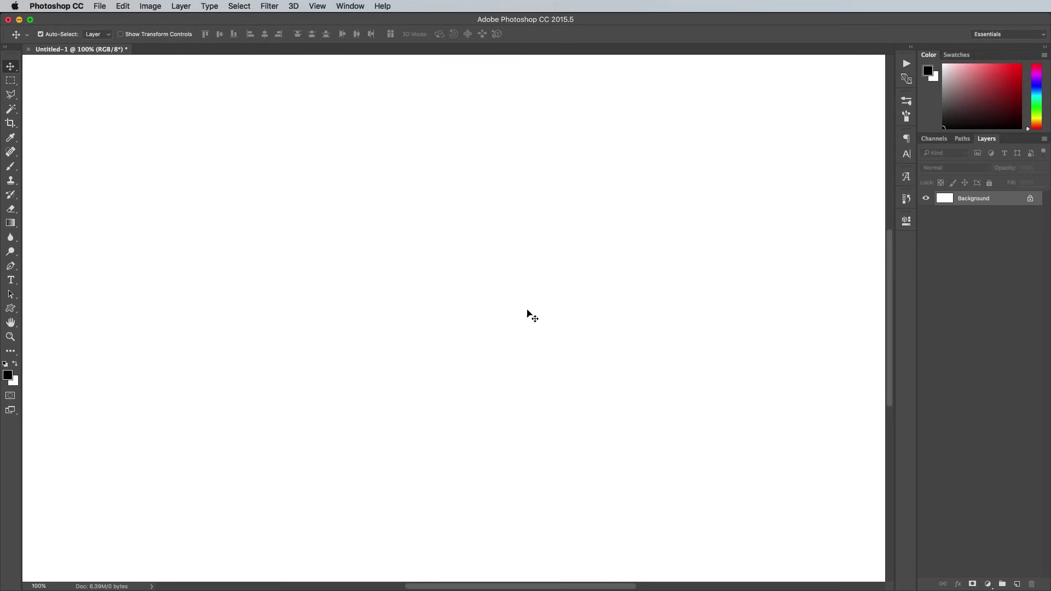
# Fill the canvas with dark grey #161616 and paste the DOPE artwork.
pyautogui.click(7, 375)
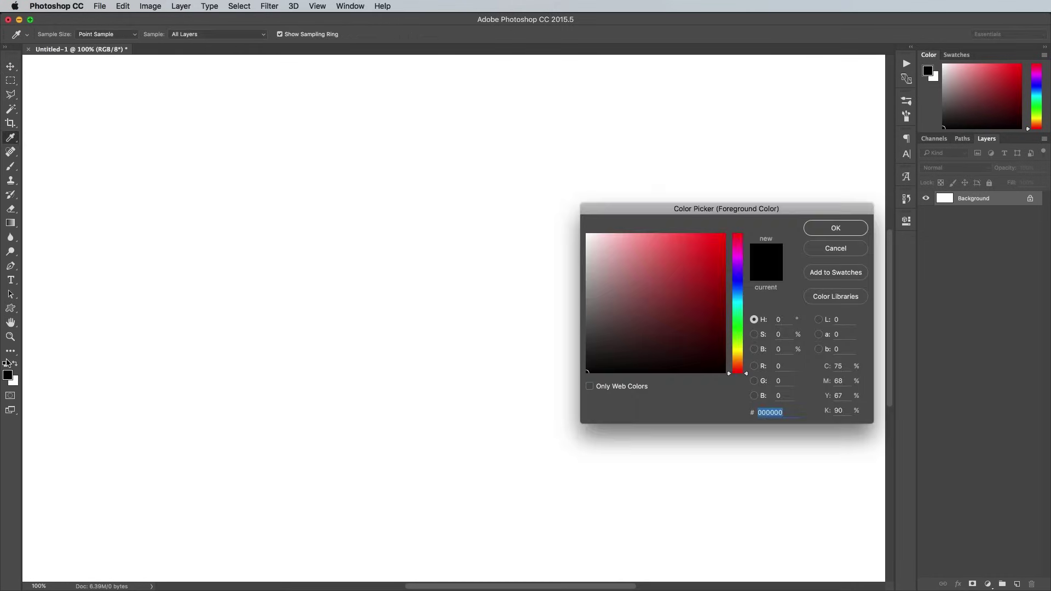
pyautogui.write('161616')
pyautogui.press('Return')
pyautogui.hotkey('alt', 'BackSpace')
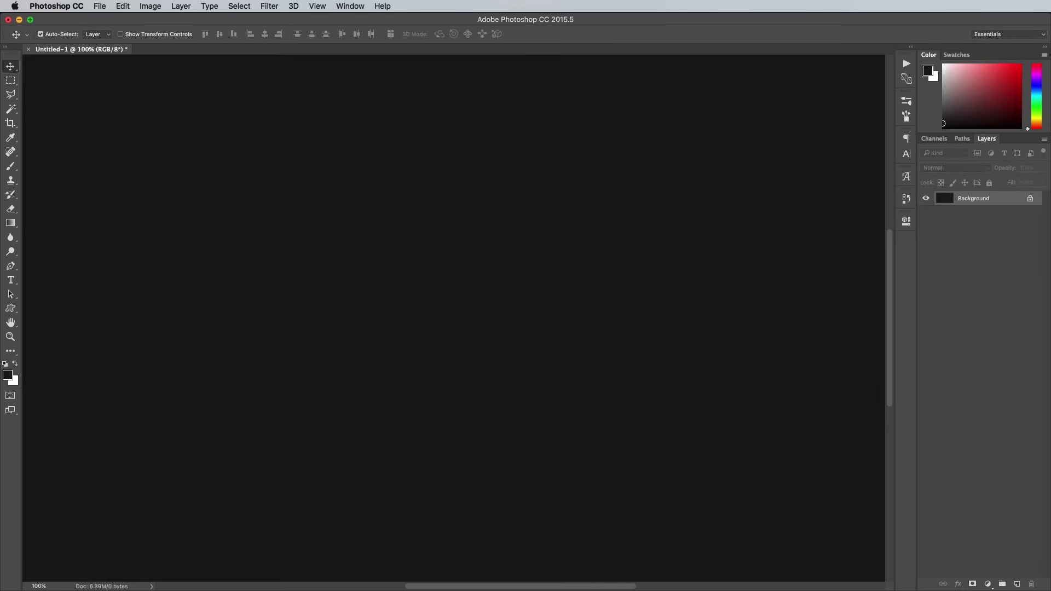
pyautogui.press('super+v')
# Paste the diamond DOPE artwork and scale it up to about 224%, then view at 100%.
pyautogui.click(763, 344)
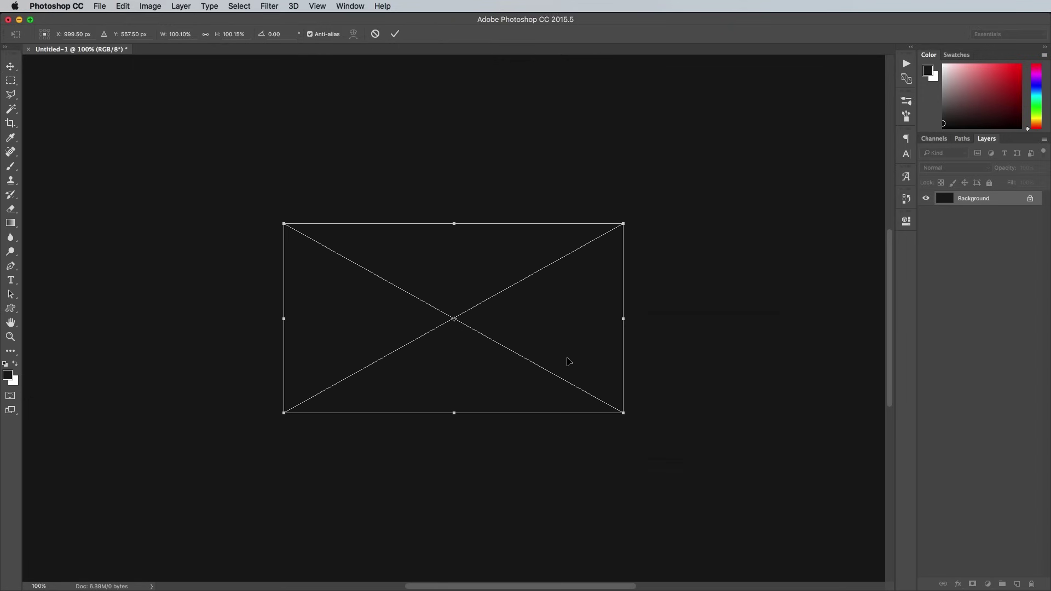
pyautogui.press('super+minus')
pyautogui.press('super+minus')
pyautogui.press('super+minus')
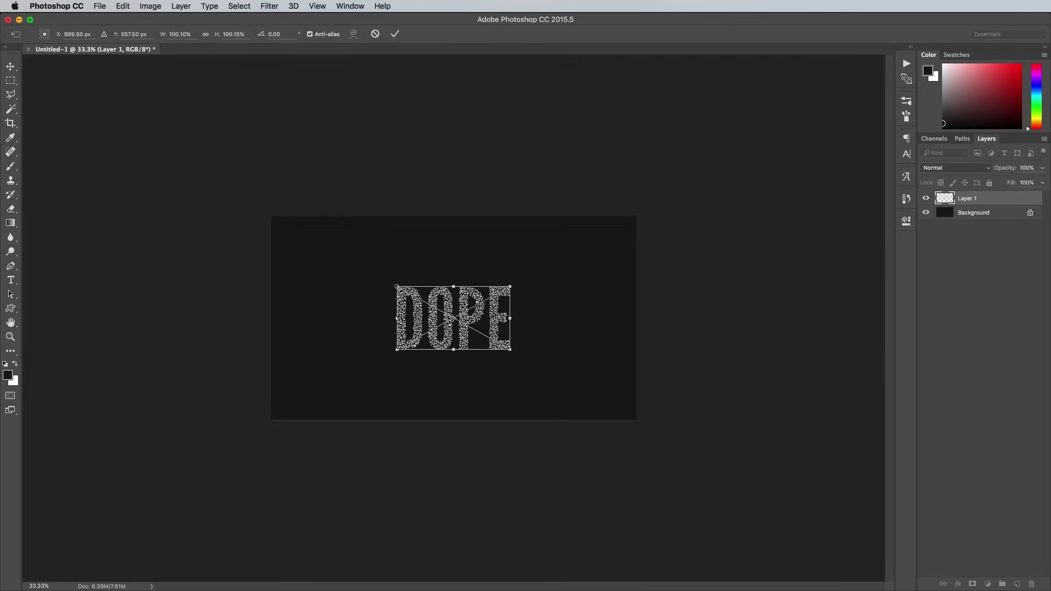
pyautogui.moveTo(397, 287); pyautogui.dragTo(326, 256)
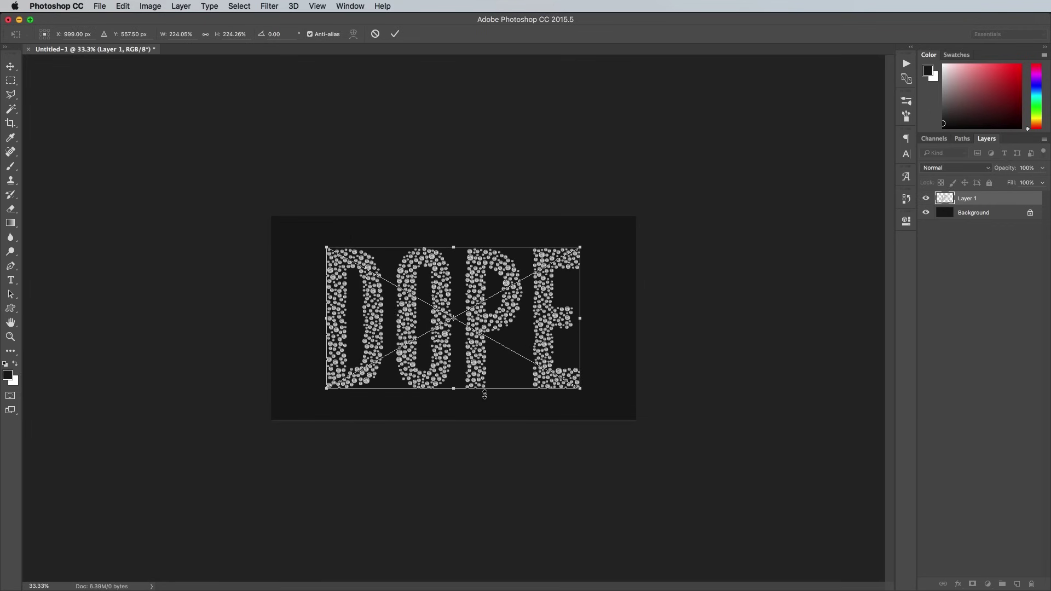
pyautogui.press('Return')
pyautogui.press('super+plus')
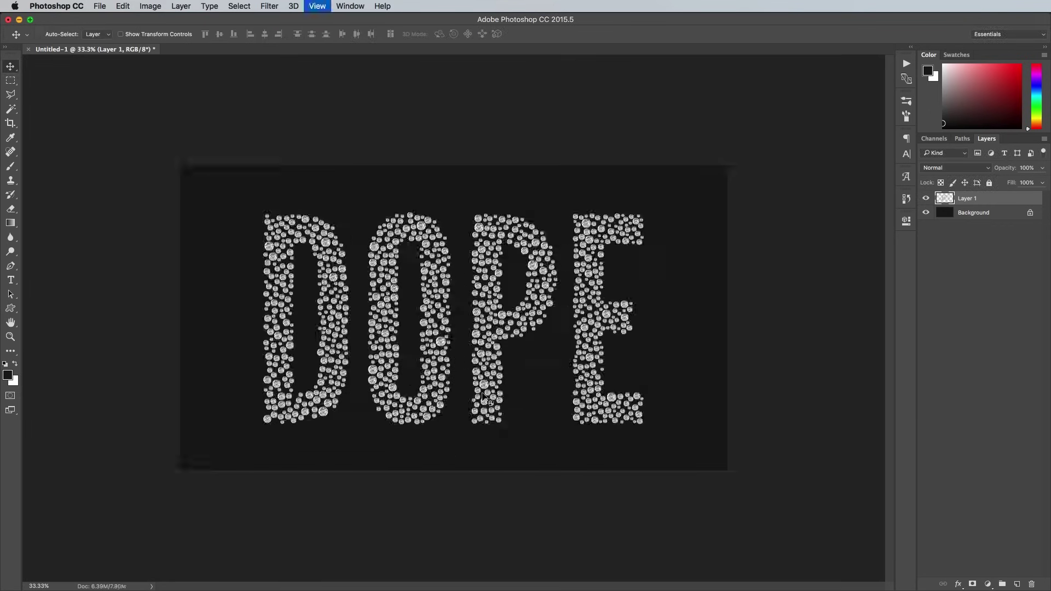
pyautogui.press('super+plus')
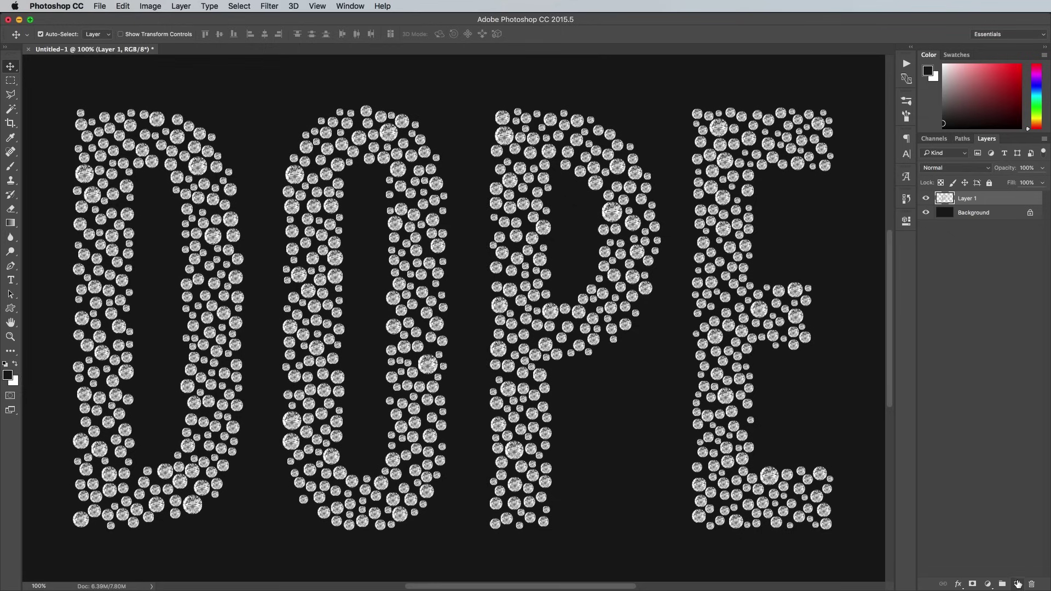
# Add a new layer filled with Clouds then Difference Clouds, blended in Soft Light.
pyautogui.click(1017, 583)
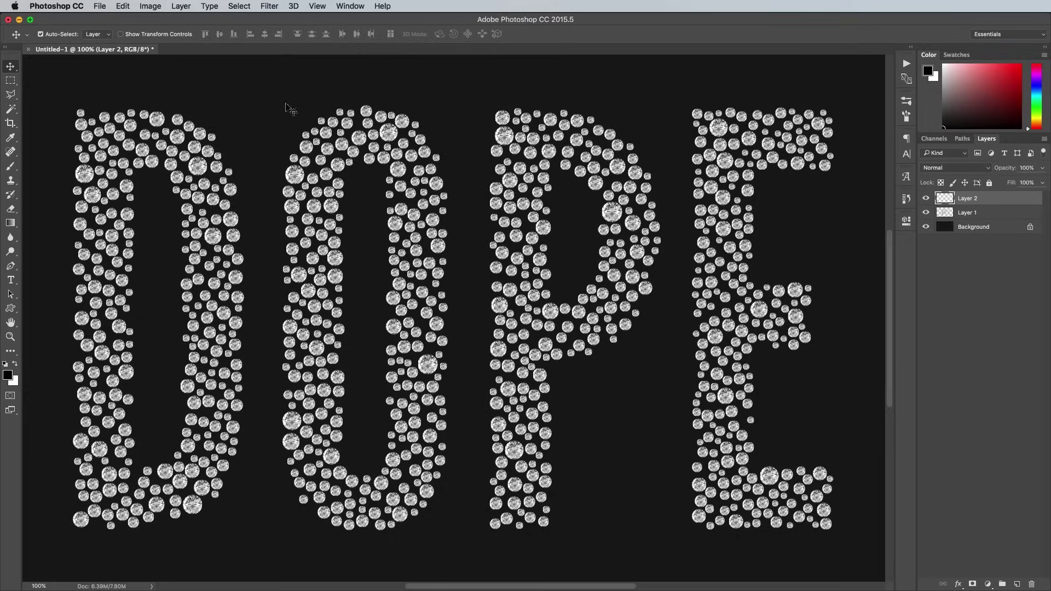
pyautogui.click(270, 8)
pyautogui.moveTo(307, 189)
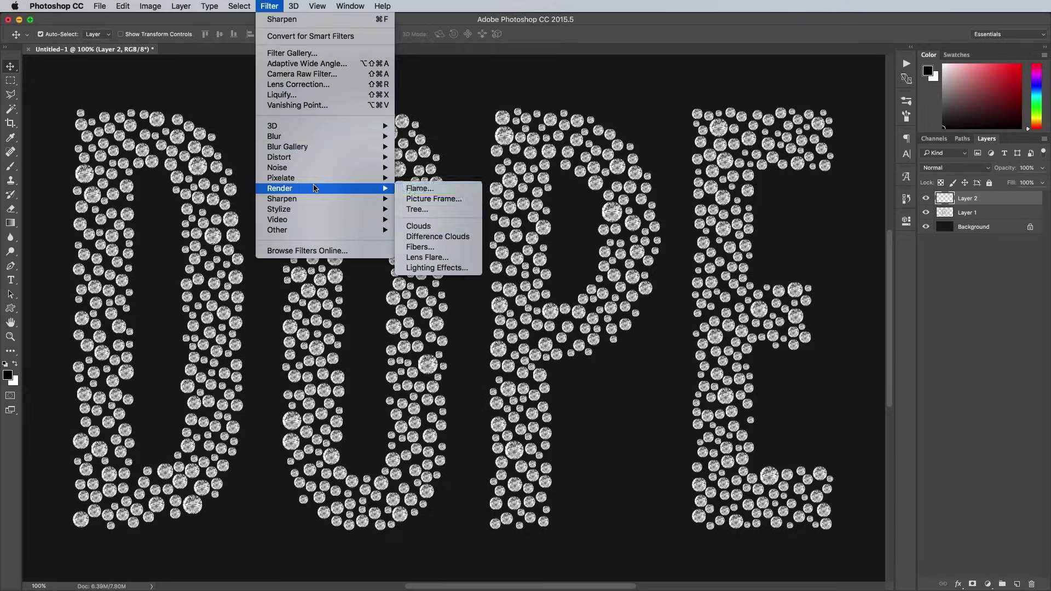
pyautogui.click(424, 225)
pyautogui.click(270, 6)
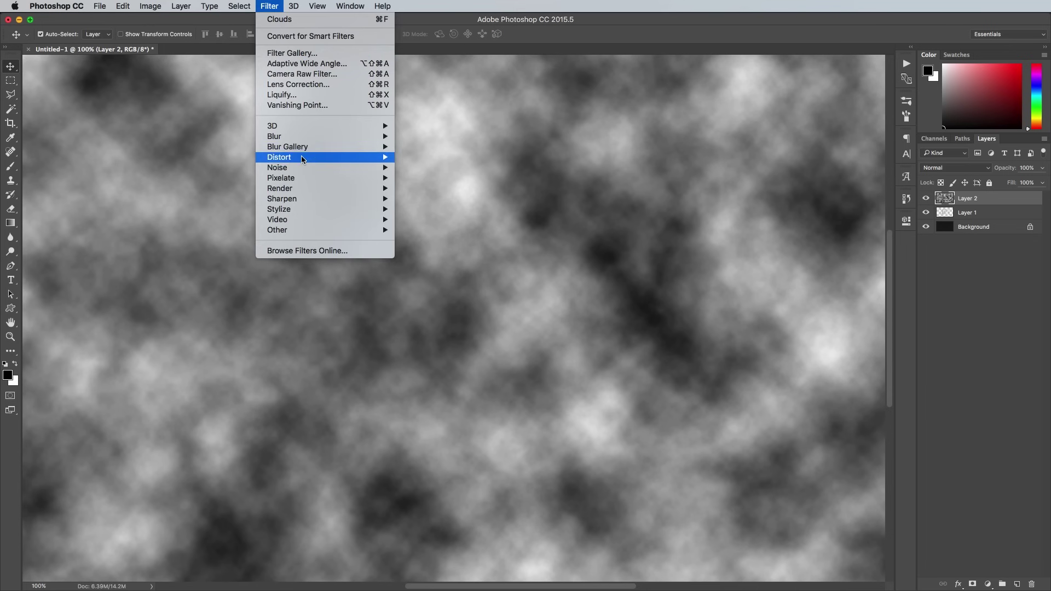
pyautogui.moveTo(307, 189)
pyautogui.click(424, 238)
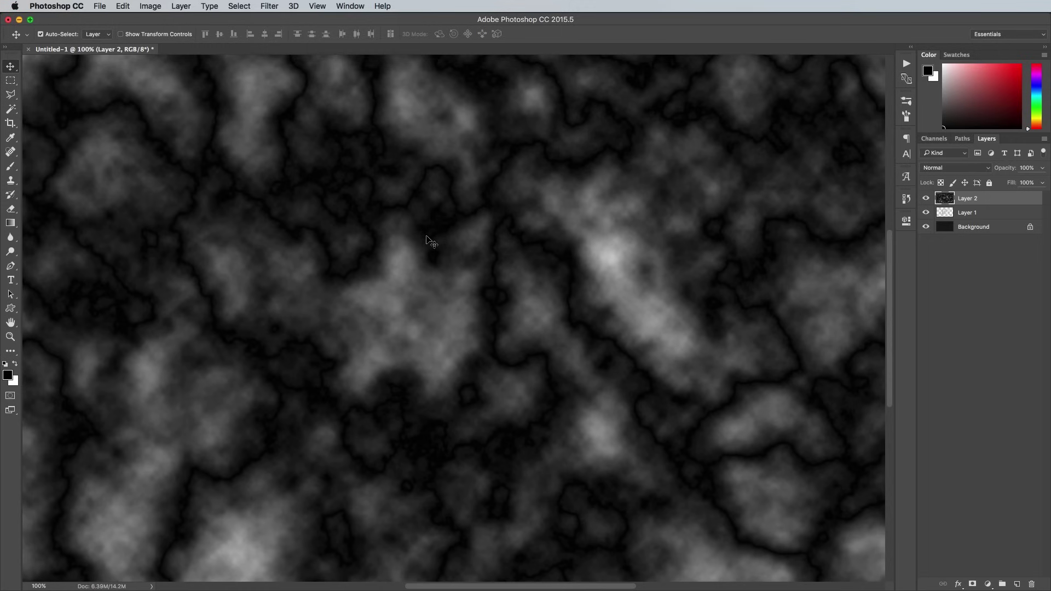
pyautogui.click(944, 168)
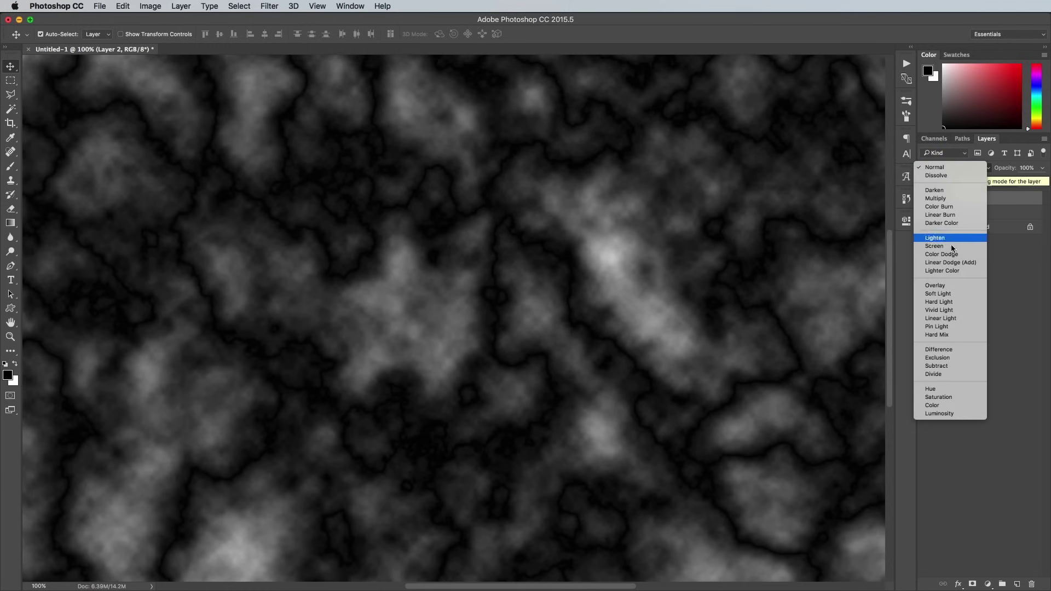
pyautogui.click(944, 294)
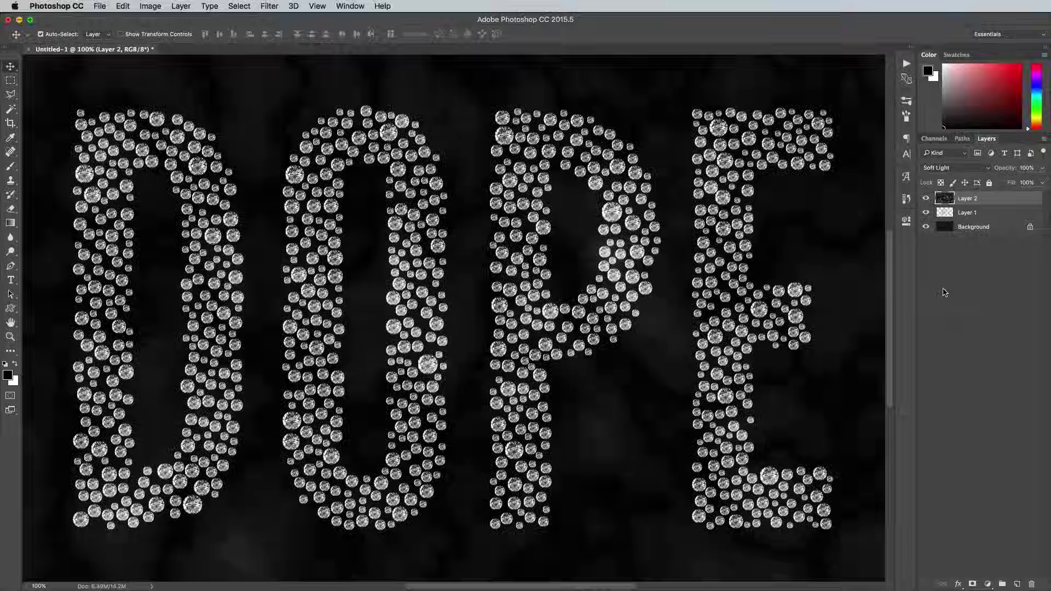
# Mask the clouds layer to the diamond lettering's selection and compare it on and off.
pyautogui.keyDown('ctrl'); pyautogui.click(949, 218); pyautogui.keyUp('ctrl')
pyautogui.click(973, 585)
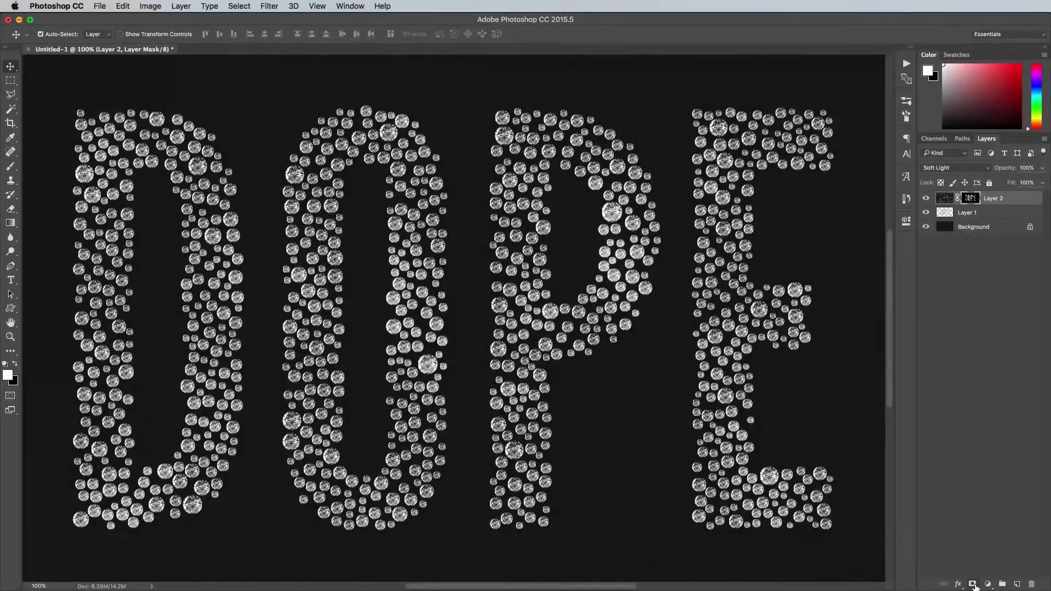
pyautogui.click(927, 200)
pyautogui.click(926, 200)
pyautogui.click(926, 199)
pyautogui.click(926, 199)
pyautogui.click(926, 199)
pyautogui.click(926, 199)
# Rename Layer 1 to 'Diamonds' and Layer 2 to 'Clouds'.
pyautogui.doubleClick(967, 212)
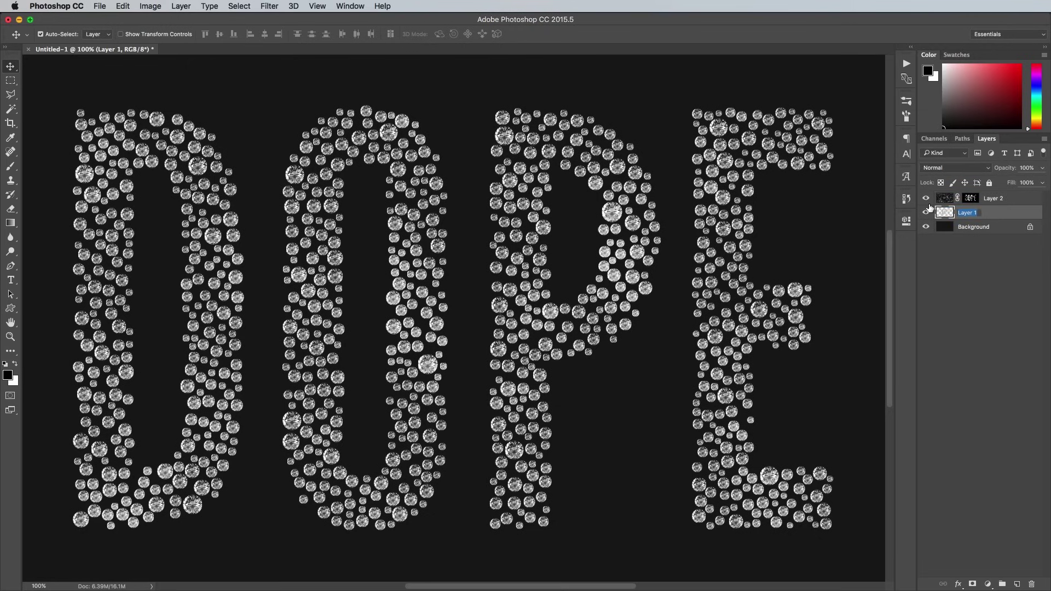
pyautogui.write('Diamonds')
pyautogui.press('Return')
pyautogui.doubleClick(993, 198)
pyautogui.write('Clouds')
pyautogui.press('Return')
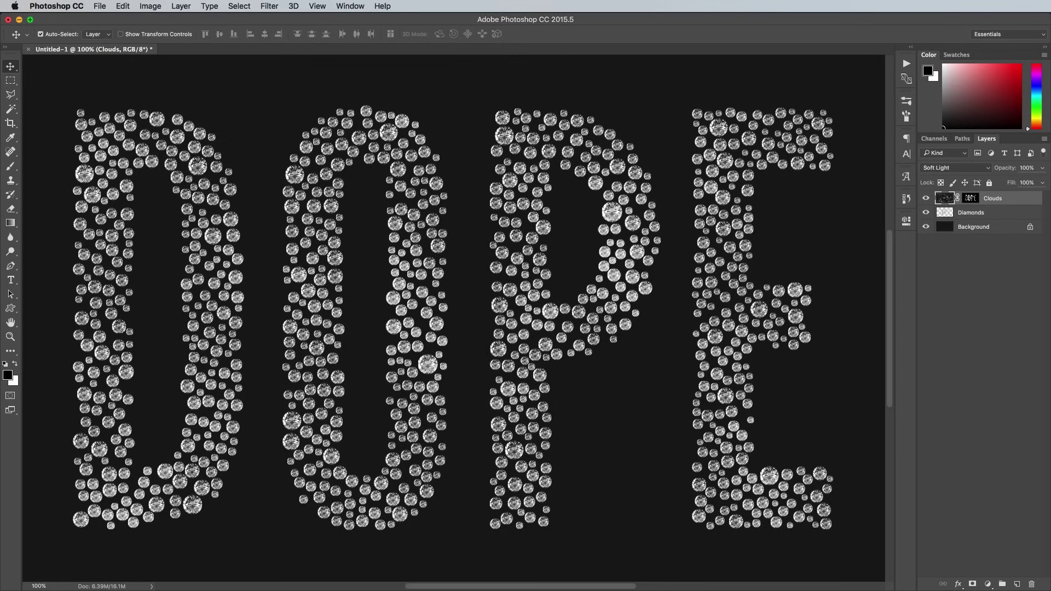
# Give the Diamonds layer an Outer Glow with opacity 10% and size 16.
pyautogui.doubleClick(1000, 214)
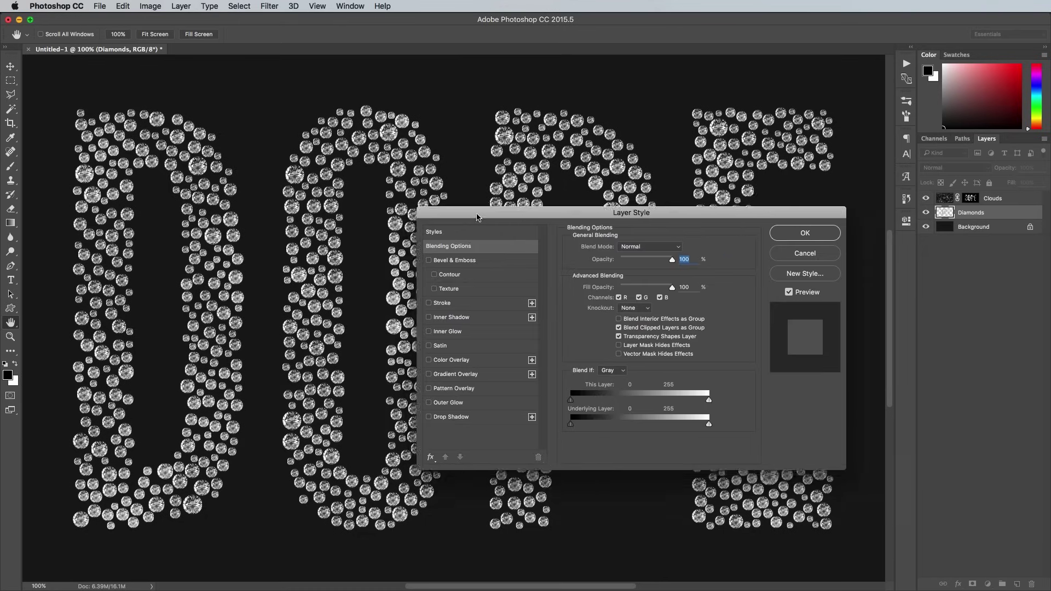
pyautogui.click(448, 394)
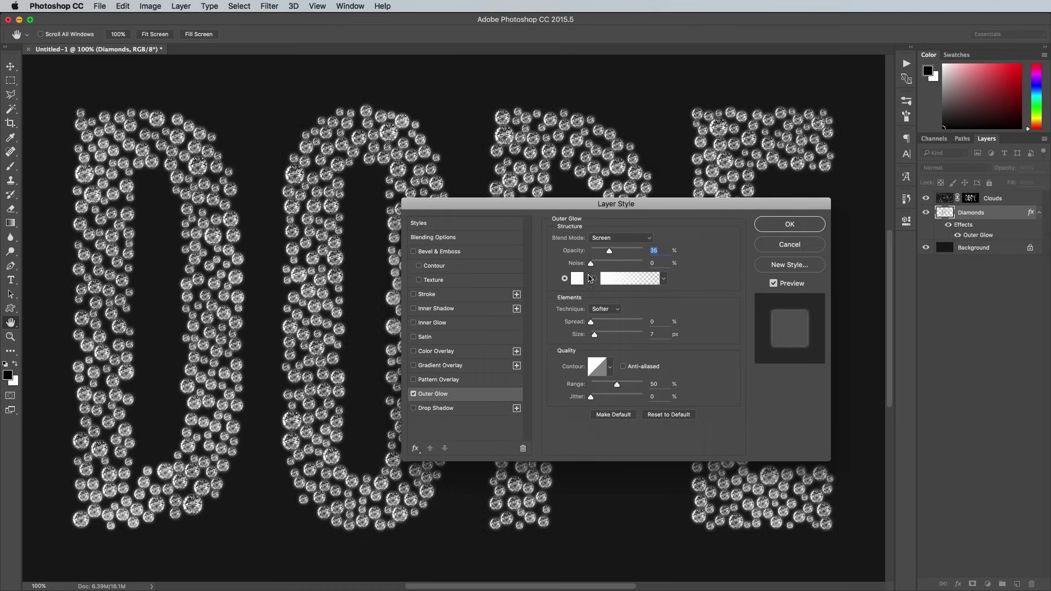
pyautogui.write('10')
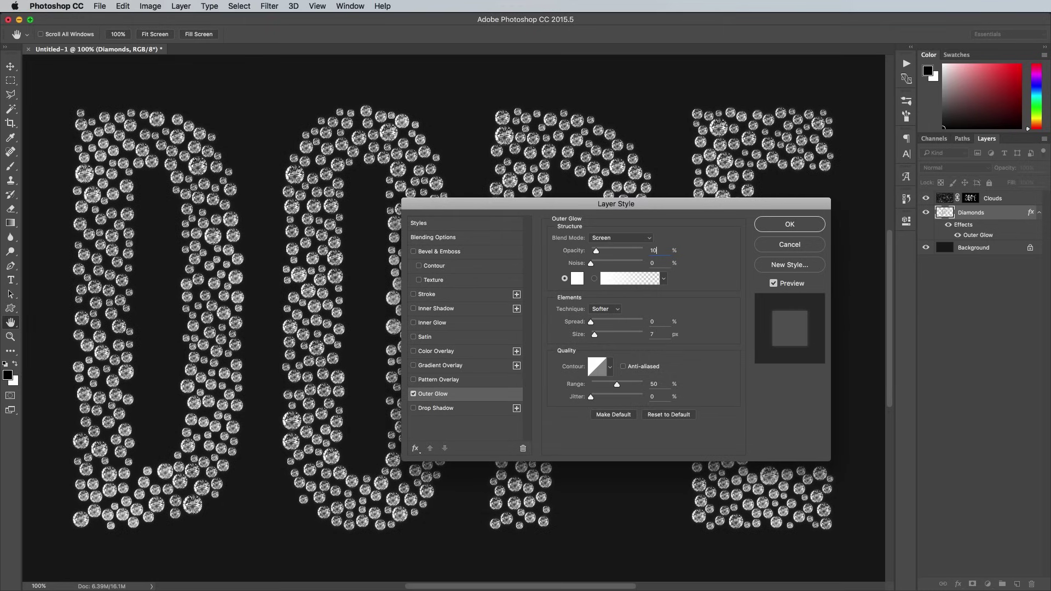
pyautogui.press('Tab')
pyautogui.write('16')
# Add a Drop Shadow with distance 4 and size 8, apply the styles, and reveal the desktop.
pyautogui.click(452, 410)
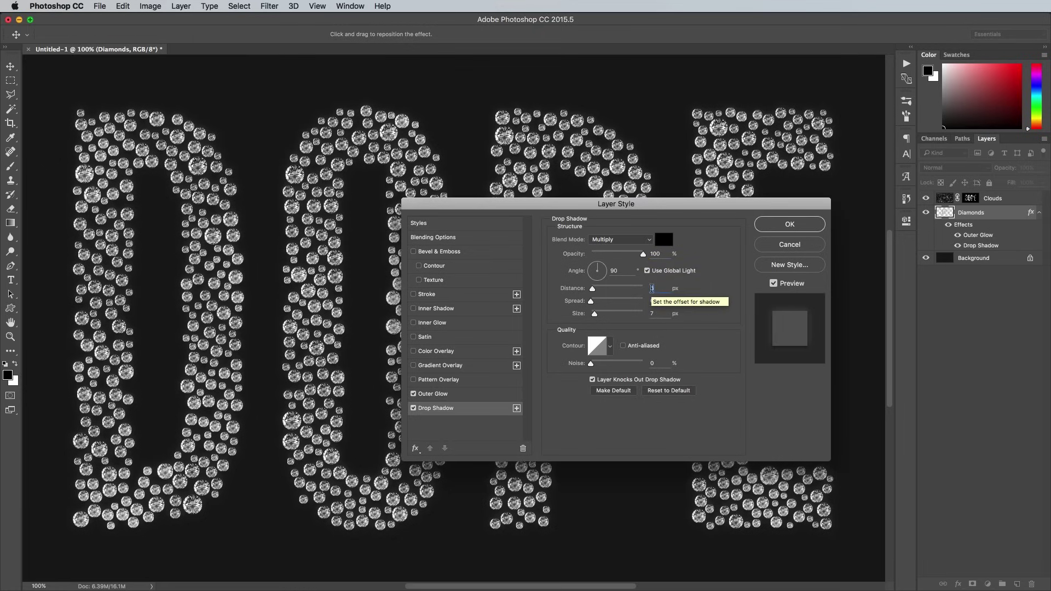
pyautogui.write('4')
pyautogui.press('Tab')
pyautogui.write('8')
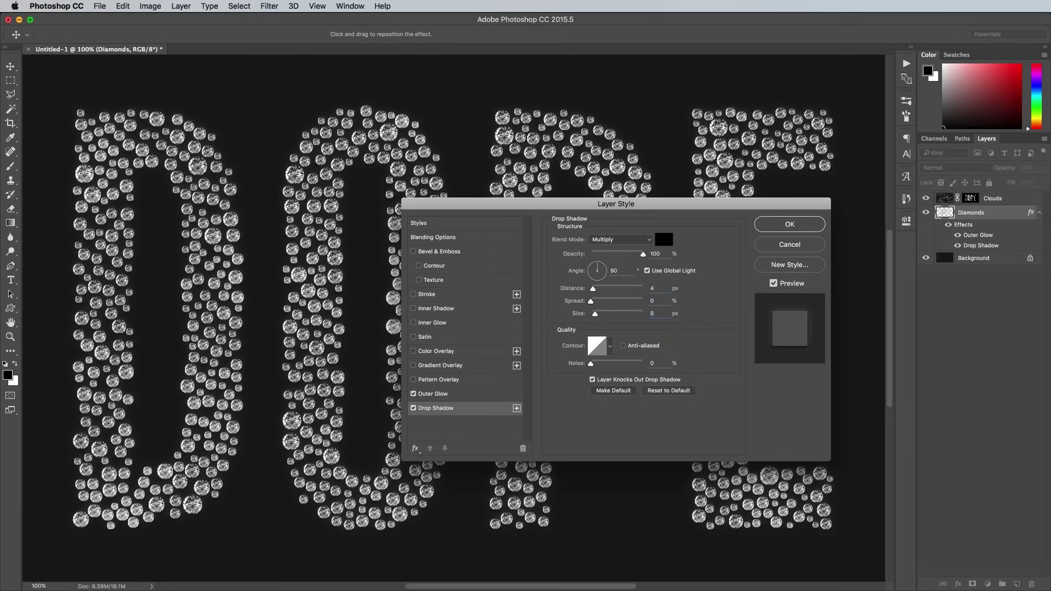
pyautogui.press('Return')
pyautogui.press('F11')
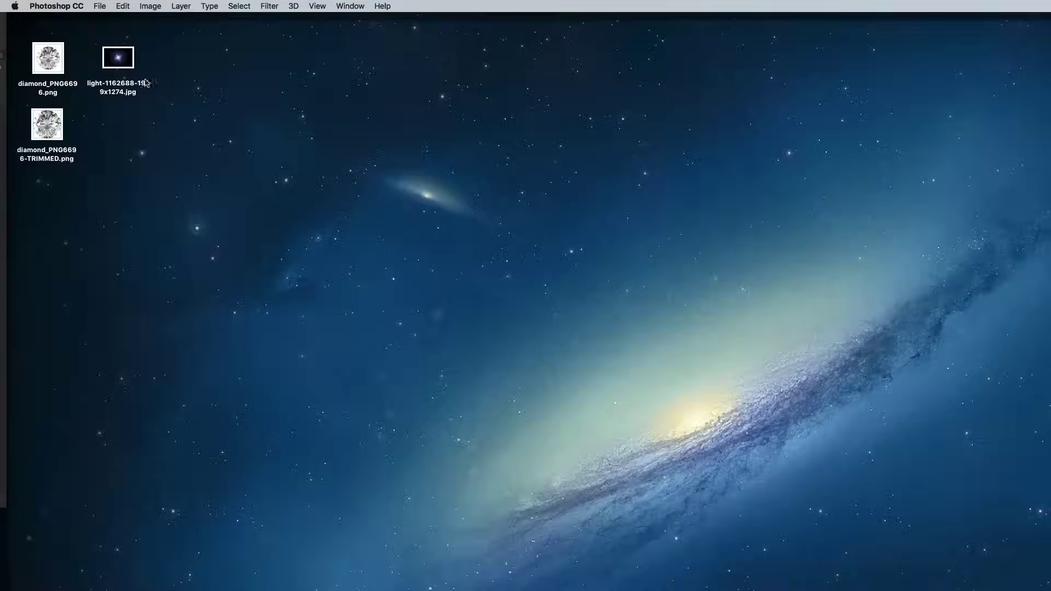
# Open the light-1162688 flare image, then invert and desaturate it.
pyautogui.doubleClick(135, 67)
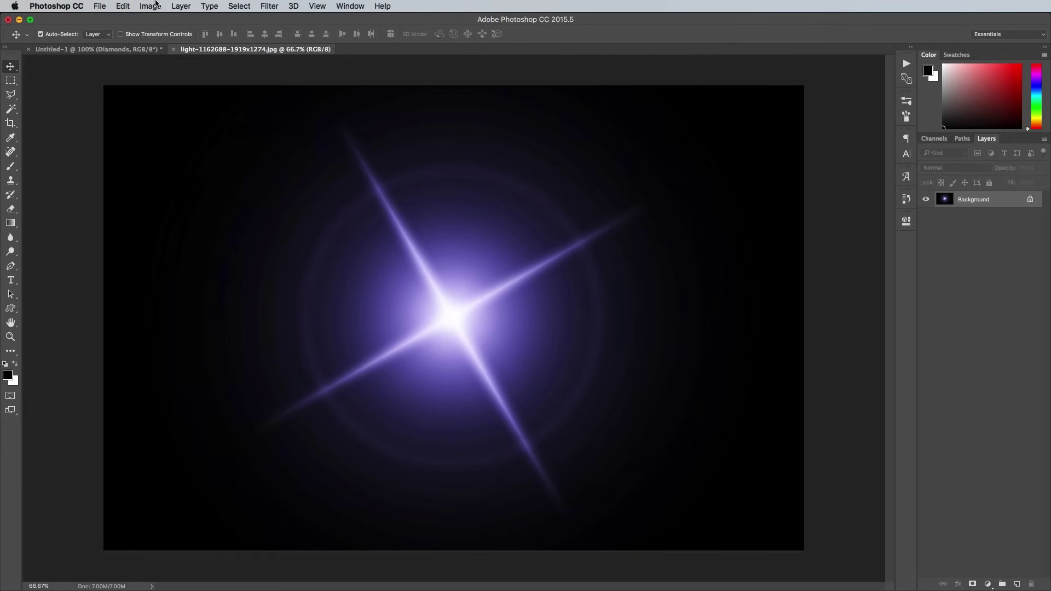
pyautogui.click(155, 6)
pyautogui.moveTo(163, 36)
pyautogui.click(289, 163)
pyautogui.click(150, 6)
pyautogui.click(277, 250)
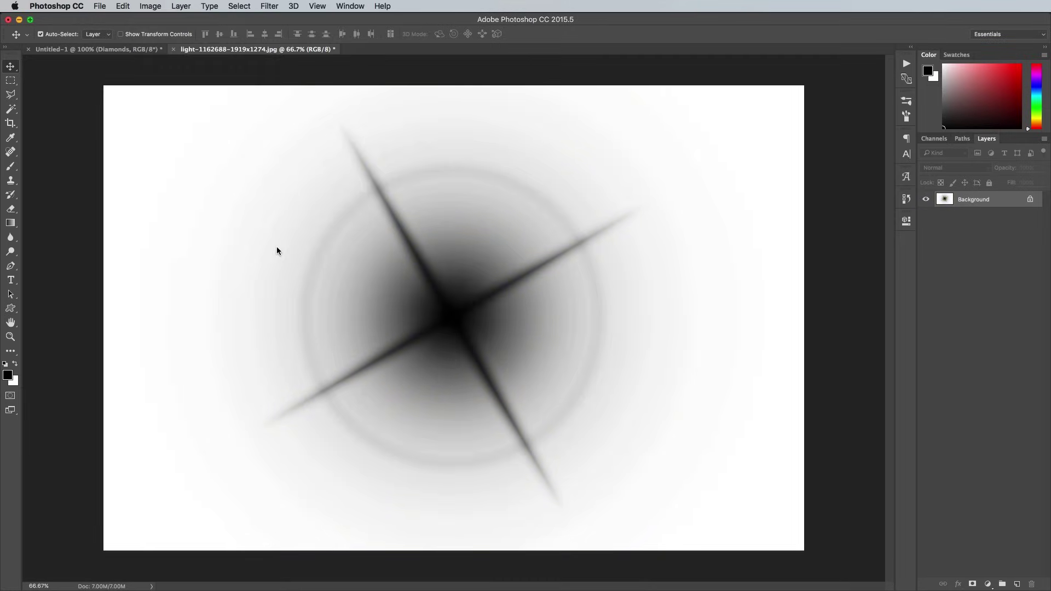
# Define the flare image as a brush preset, then close it without saving.
pyautogui.click(125, 7)
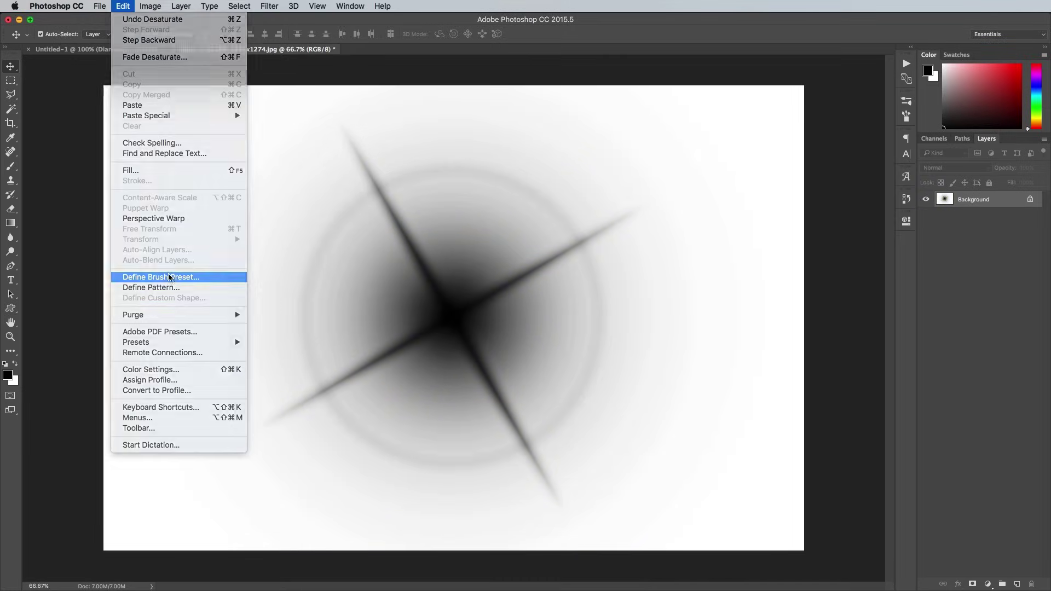
pyautogui.click(170, 277)
pyautogui.write('Lens Flare')
pyautogui.press('Return')
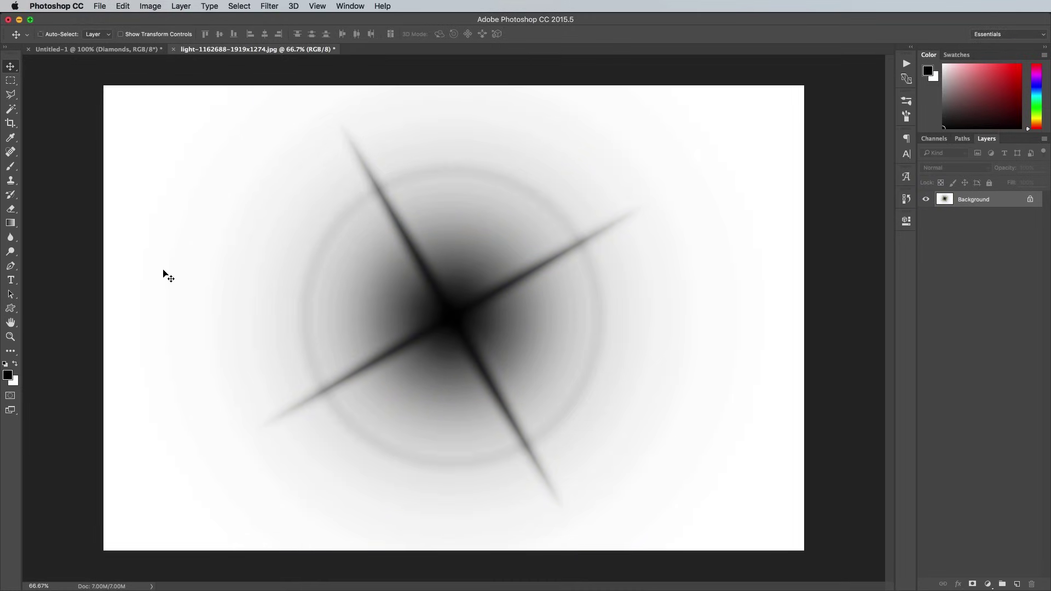
pyautogui.press('super+w')
pyautogui.click(662, 244)
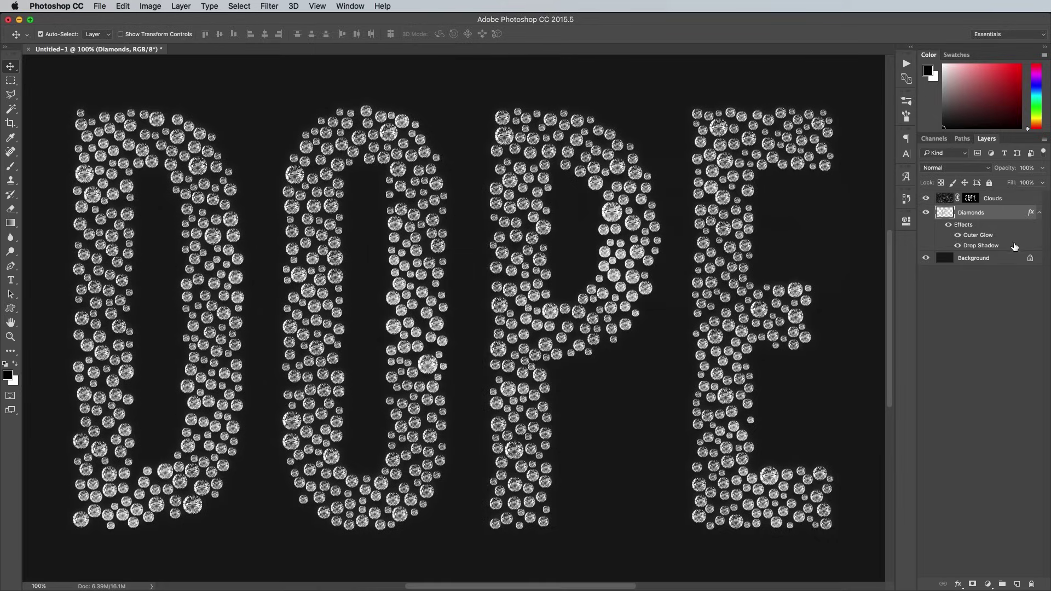
# Add a new layer above Clouds and pick the Brush tool in white, sized down to 900.
pyautogui.click(1017, 200)
pyautogui.click(1017, 584)
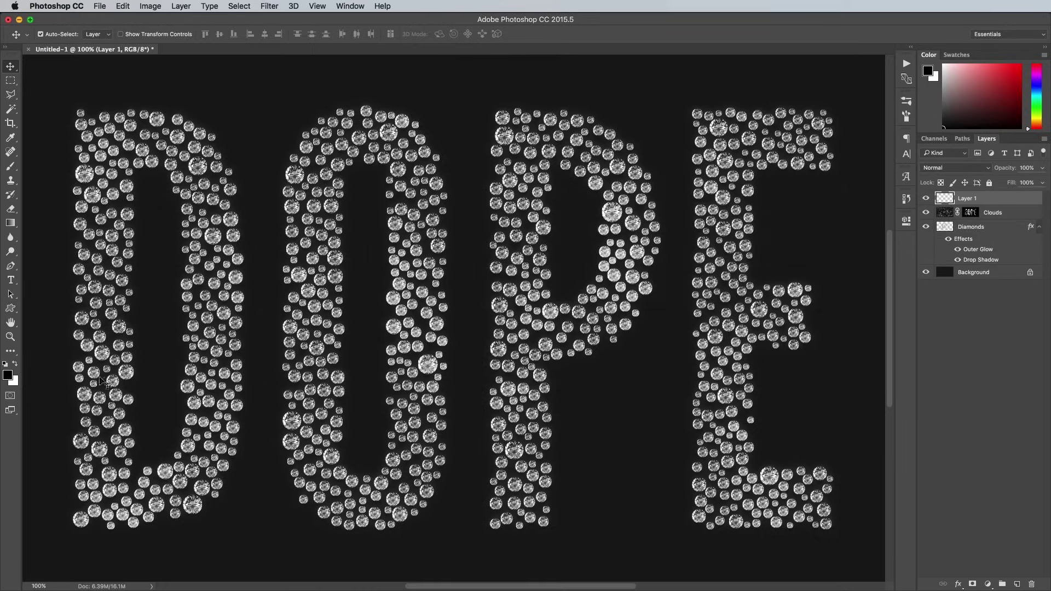
pyautogui.click(15, 364)
pyautogui.click(10, 166)
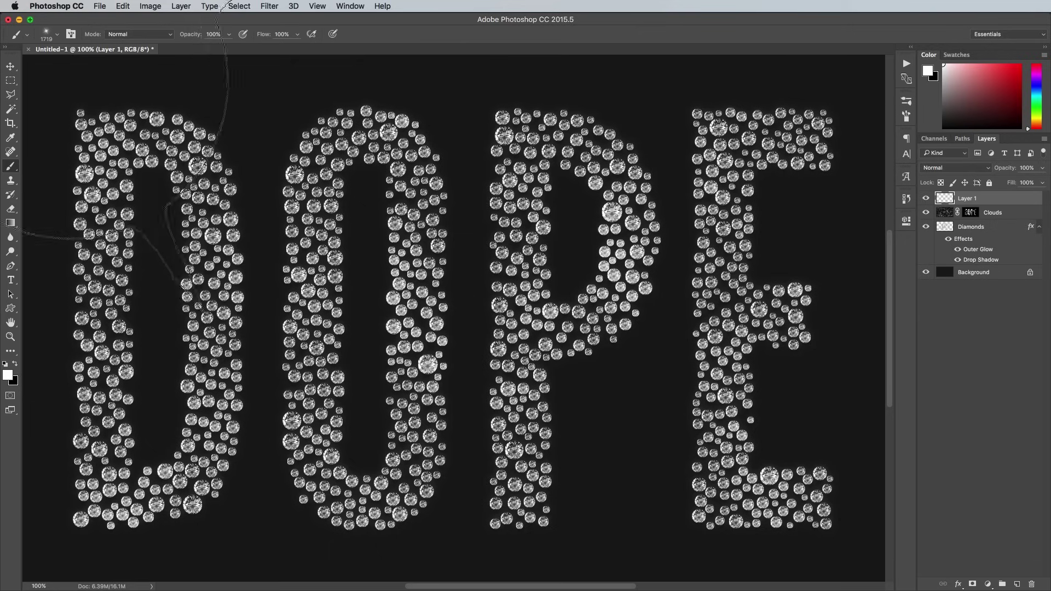
pyautogui.press('[')
pyautogui.press('[')
pyautogui.press('[')
pyautogui.press('[')
pyautogui.press('[')
pyautogui.press('[')
pyautogui.press('[')
pyautogui.press('[')
pyautogui.press('[')
pyautogui.press('[')
pyautogui.press('[')
pyautogui.press('[')
pyautogui.press('[')
pyautogui.press('[')
pyautogui.press('[')
pyautogui.press('[')
pyautogui.press('[')
pyautogui.press('[')
pyautogui.press('[')
pyautogui.press('[')
pyautogui.press('[')
pyautogui.press('[')
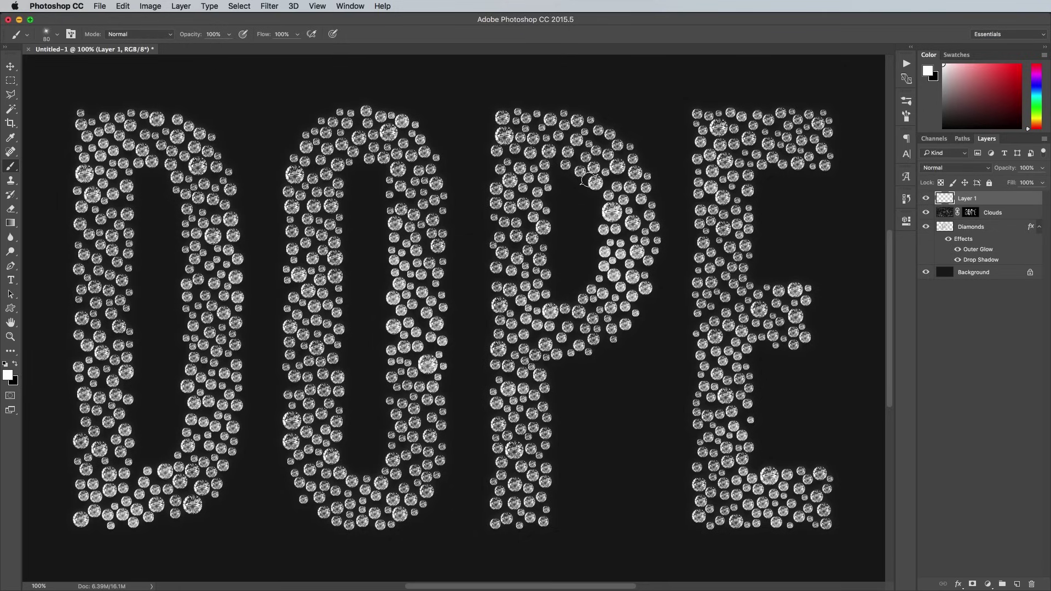
# Enable Shape Dynamics with 100% Size Jitter and Scattering at 202% for the sparkle brush.
pyautogui.click(906, 117)
pyautogui.click(733, 126)
pyautogui.click(725, 136)
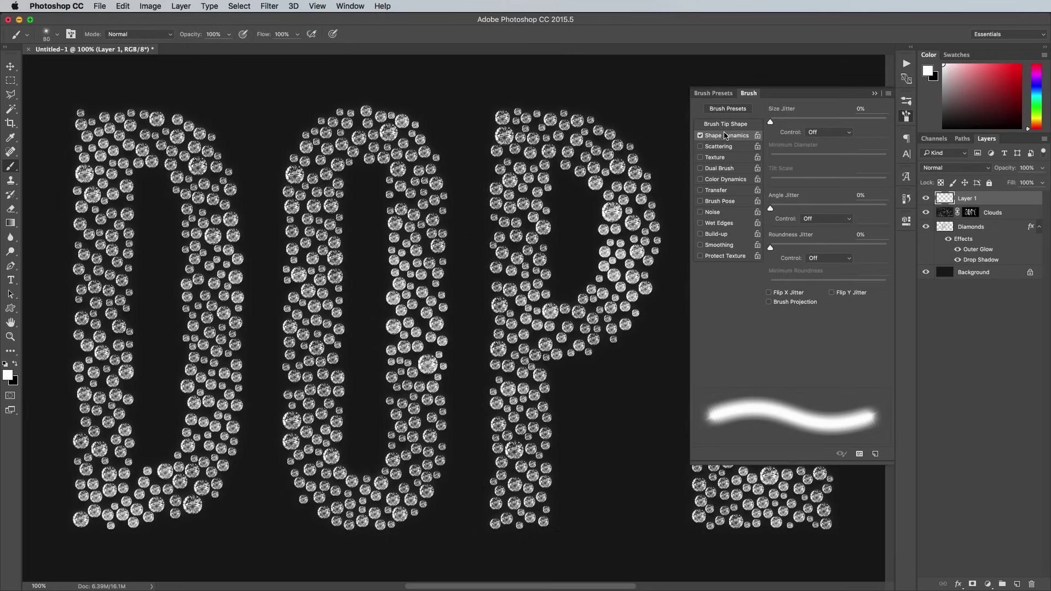
pyautogui.click(860, 109)
pyautogui.write('100')
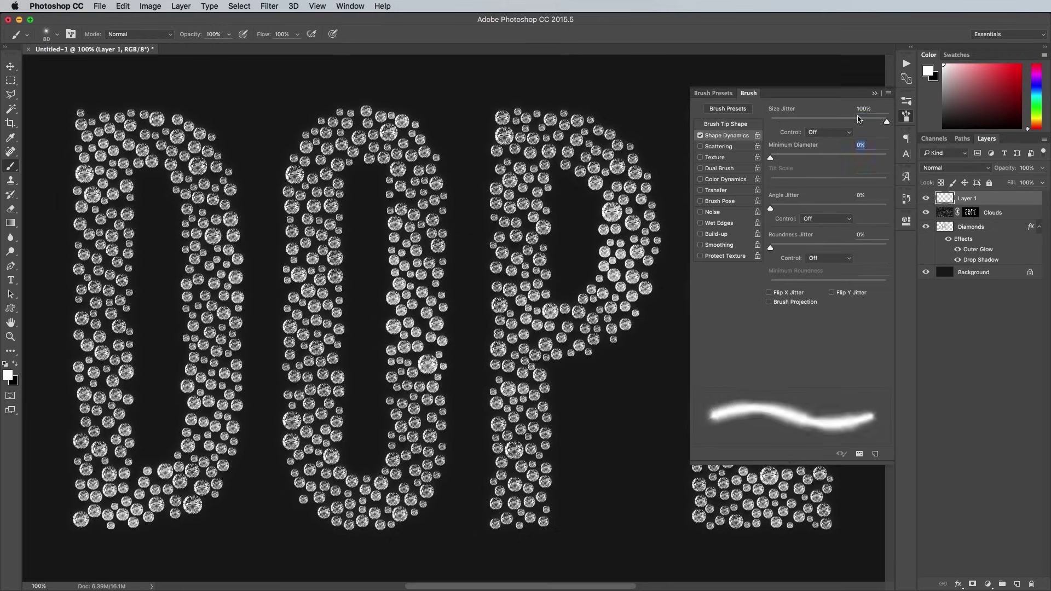
pyautogui.click(724, 147)
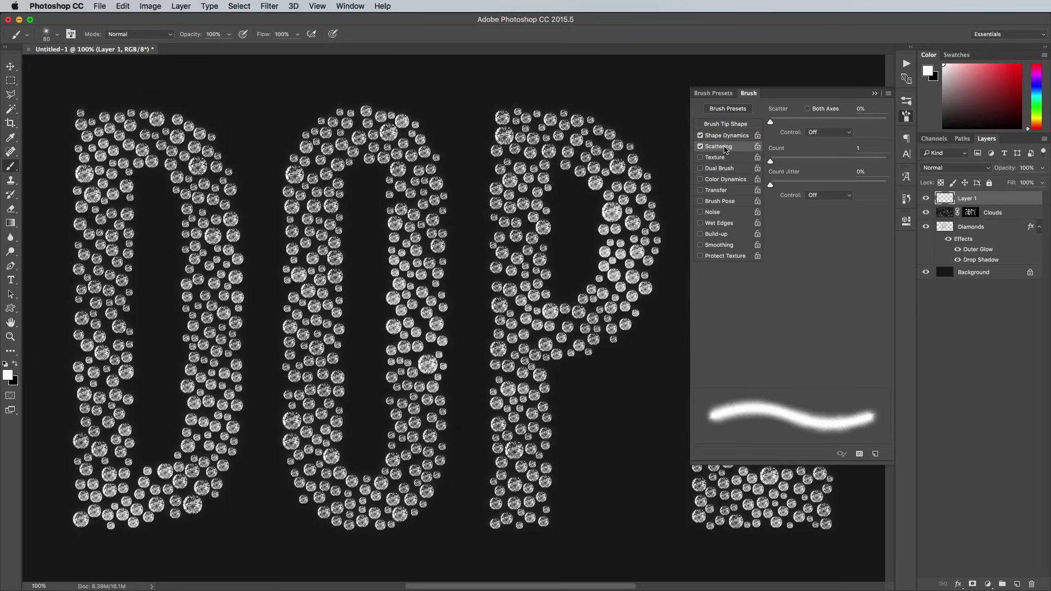
pyautogui.write('400')
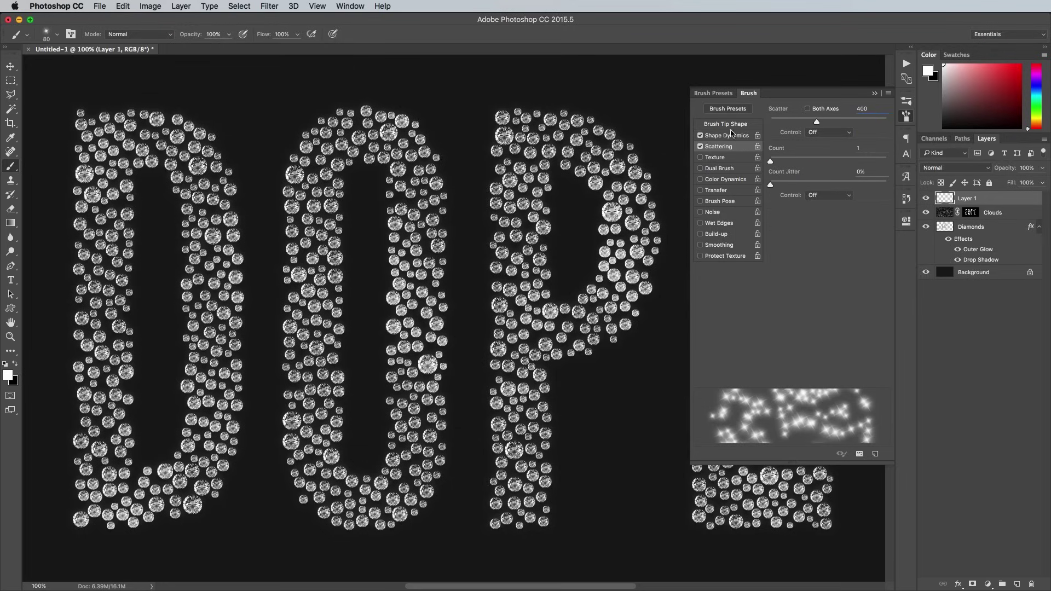
pyautogui.press('BackSpace')
pyautogui.press('BackSpace')
pyautogui.press('BackSpace')
pyautogui.write('202')
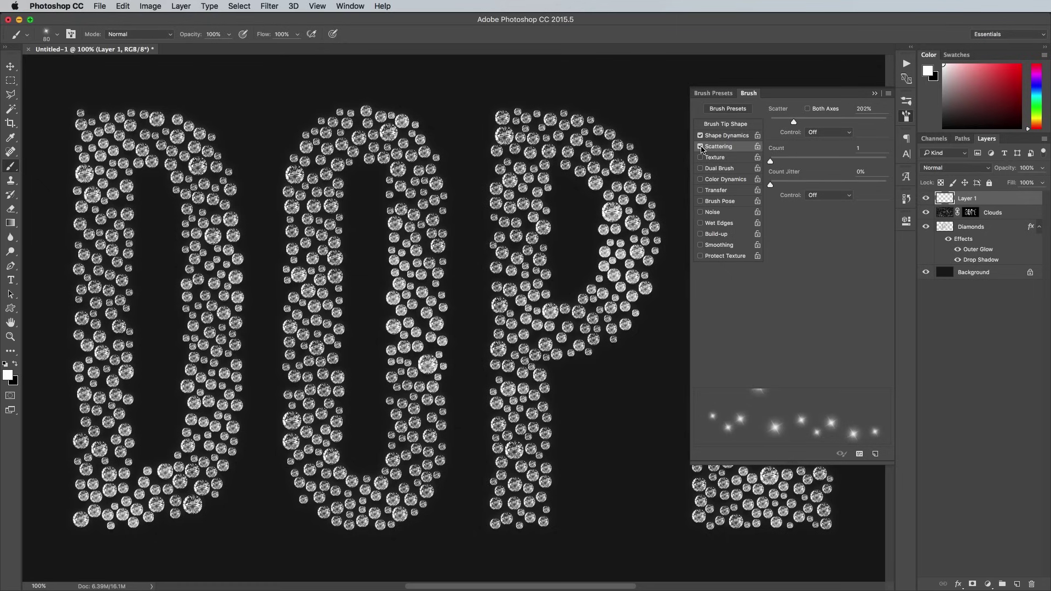
# Test-paint sparkles on the P and O, undoing each, and shrink the brush to 60.
pyautogui.moveTo(535, 132)
pyautogui.mouseDown()
pyautogui.moveTo(623, 182)
pyautogui.moveTo(634, 233)
pyautogui.moveTo(605, 308)
pyautogui.moveTo(570, 343)
pyautogui.moveTo(534, 355)
pyautogui.moveTo(515, 349)
pyautogui.moveTo(510, 325)
pyautogui.moveTo(515, 156)
pyautogui.mouseUp()
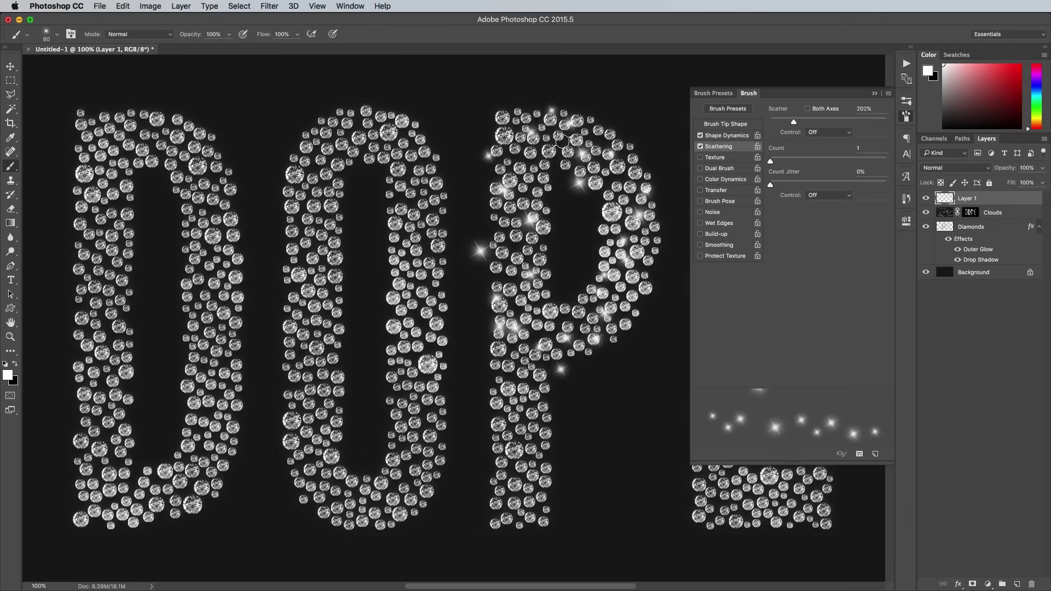
pyautogui.hotkey('ctrl', 'z')
pyautogui.press('[')
pyautogui.press('[')
pyautogui.moveTo(339, 135)
pyautogui.mouseDown()
pyautogui.moveTo(395, 166)
pyautogui.moveTo(421, 226)
pyautogui.moveTo(412, 303)
pyautogui.mouseUp()
pyautogui.hotkey('ctrl', 'z')
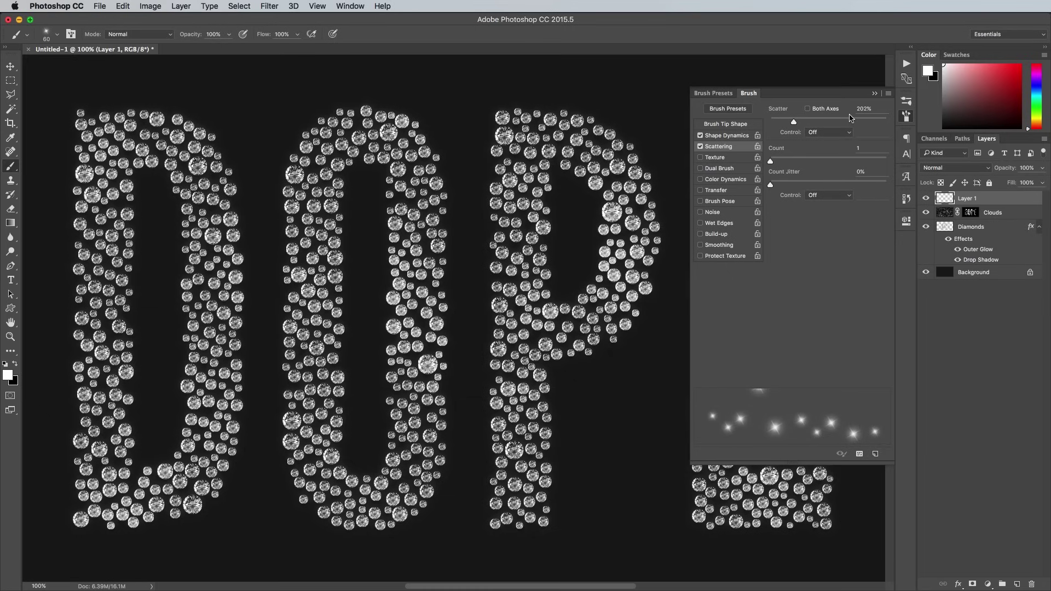
# Paint sparkle strokes over the D, both sides of the O, the P and the E.
pyautogui.click(906, 116)
pyautogui.moveTo(146, 118)
pyautogui.mouseDown()
pyautogui.moveTo(216, 307)
pyautogui.moveTo(104, 181)
pyautogui.mouseUp()
pyautogui.moveTo(355, 129)
pyautogui.mouseDown()
pyautogui.moveTo(316, 385)
pyautogui.moveTo(419, 306)
pyautogui.mouseUp()
pyautogui.moveTo(525, 257); pyautogui.dragTo(510, 484)
pyautogui.moveTo(580, 175); pyautogui.dragTo(536, 493)
pyautogui.moveTo(755, 124)
pyautogui.mouseDown()
pyautogui.moveTo(690, 319)
pyautogui.moveTo(736, 490)
pyautogui.mouseUp()
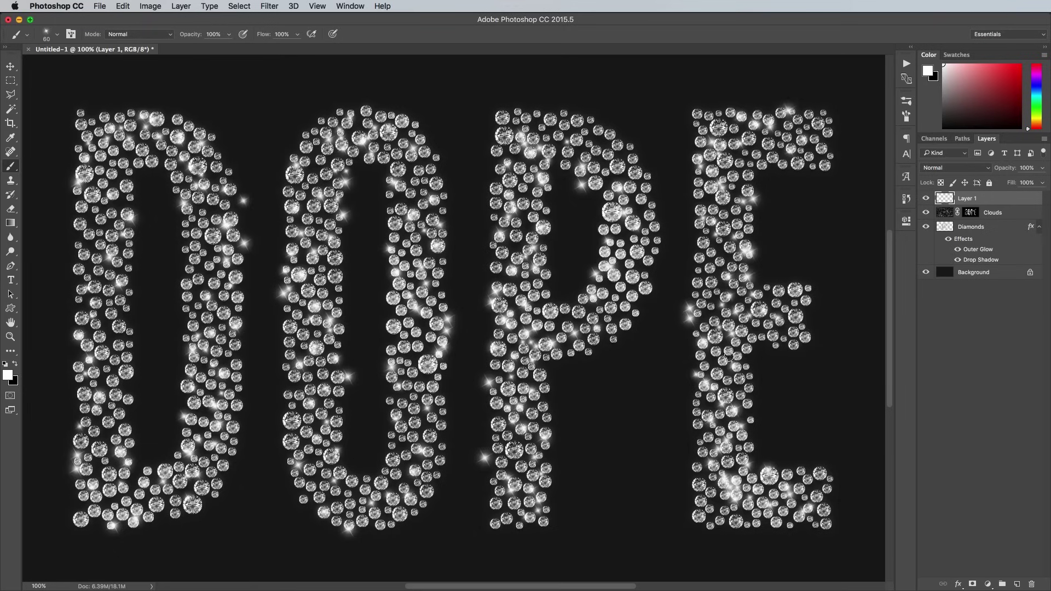
# Switch to the Eraser and lower its hardness for a soft edge.
pyautogui.press('e')
pyautogui.click(55, 39)
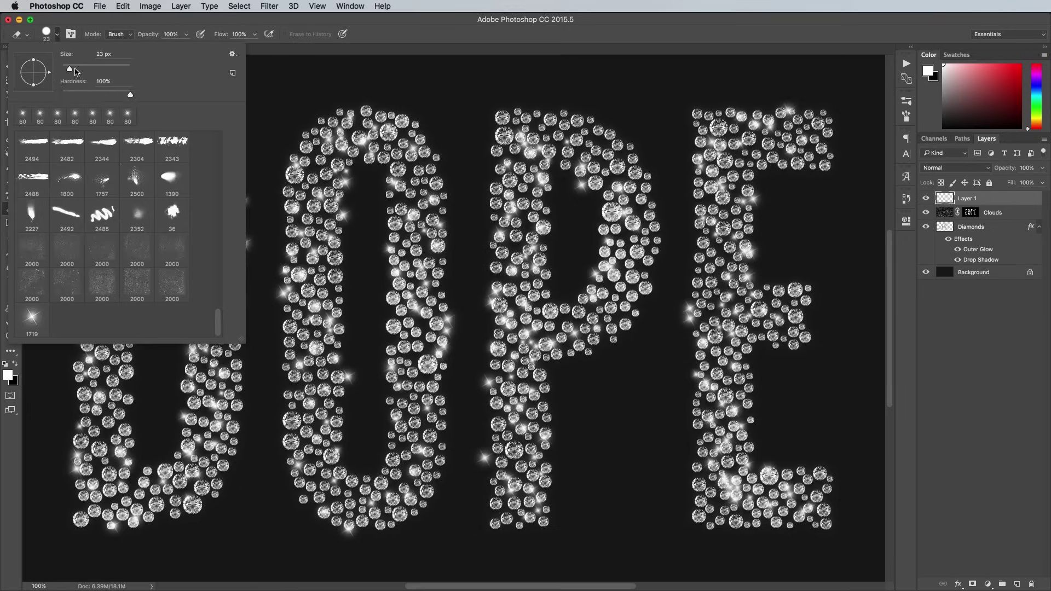
pyautogui.moveTo(76, 90); pyautogui.dragTo(61, 93)
pyautogui.click(247, 113)
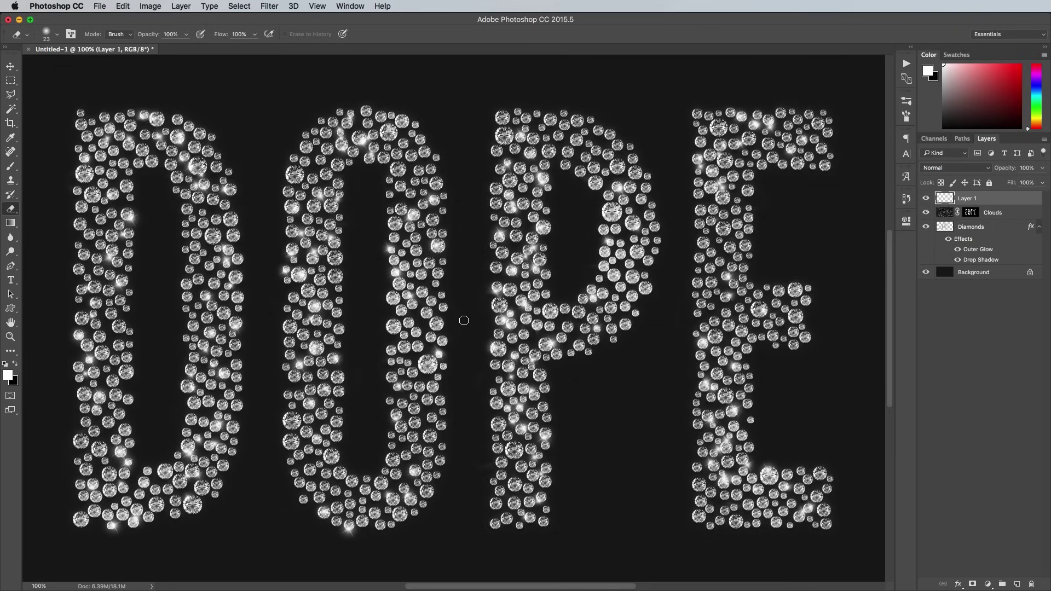
# In Illustrator, unlock all artwork and swap fill and stroke so DOPE becomes solid black.
pyautogui.press('super+h')
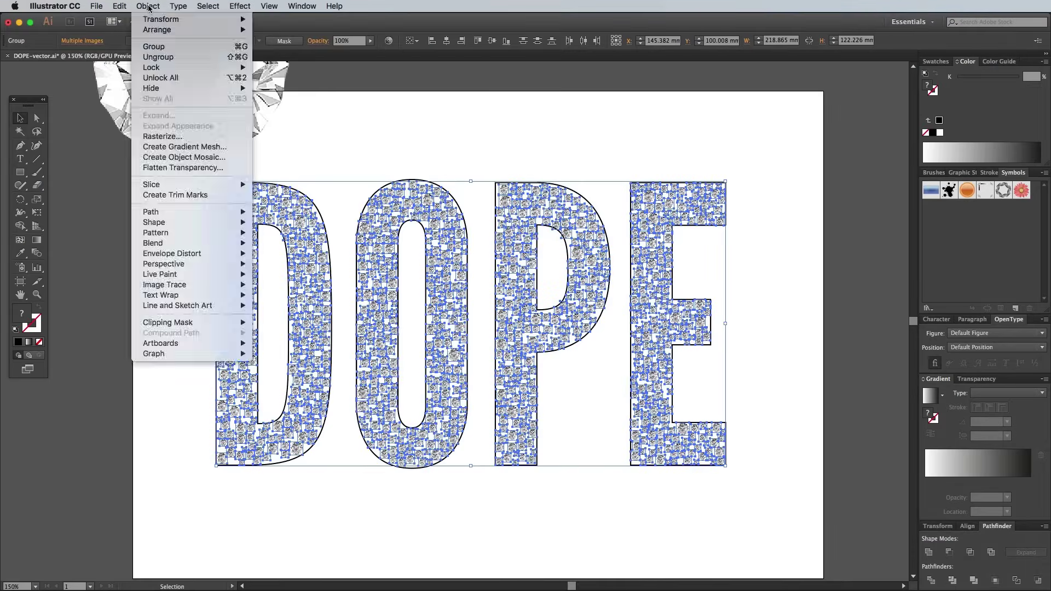
pyautogui.click(174, 78)
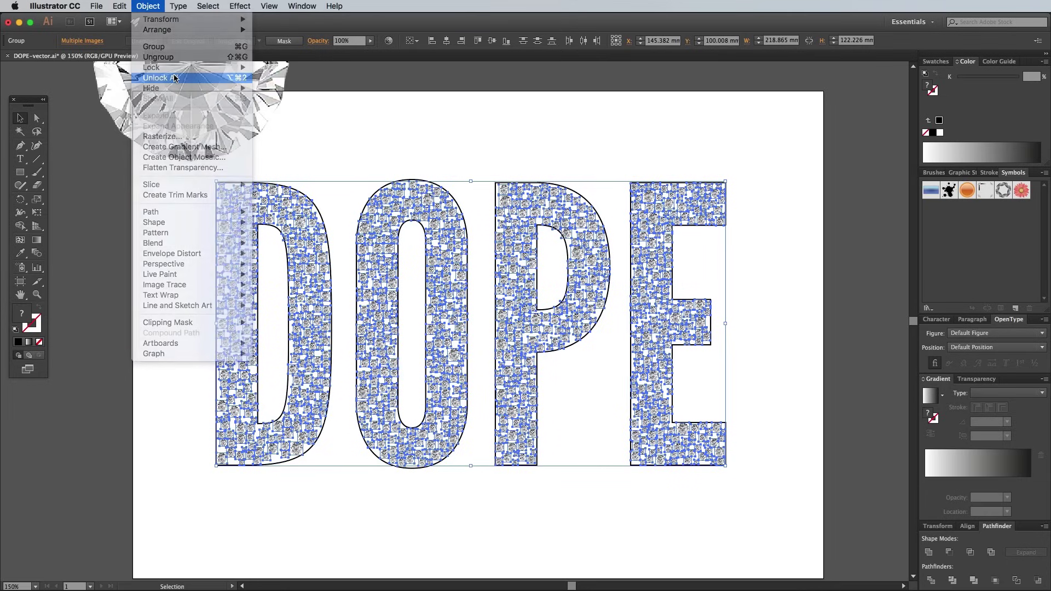
pyautogui.click(40, 309)
# Paste the black DOPE letters as pixels above Background and scale them to 225% to cover the diamonds.
pyautogui.press('a')
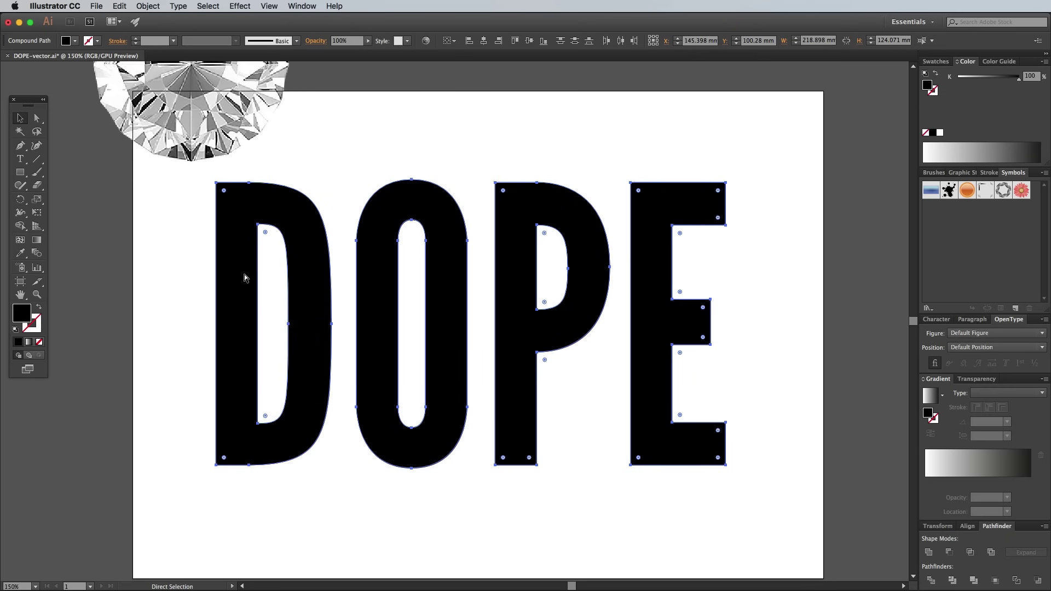
pyautogui.press('v')
pyautogui.press('super+Tab')
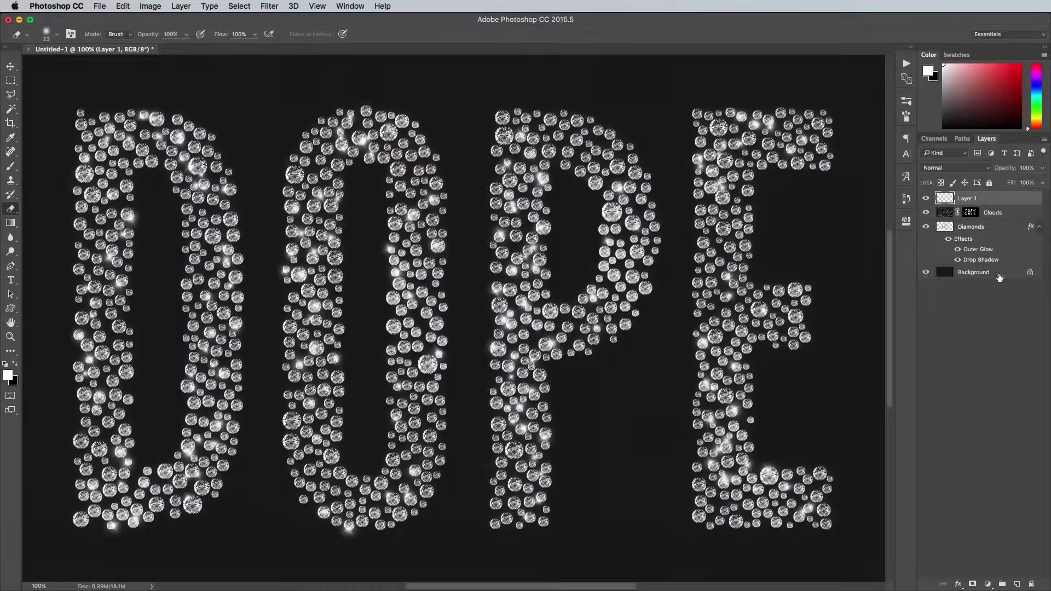
pyautogui.click(999, 277)
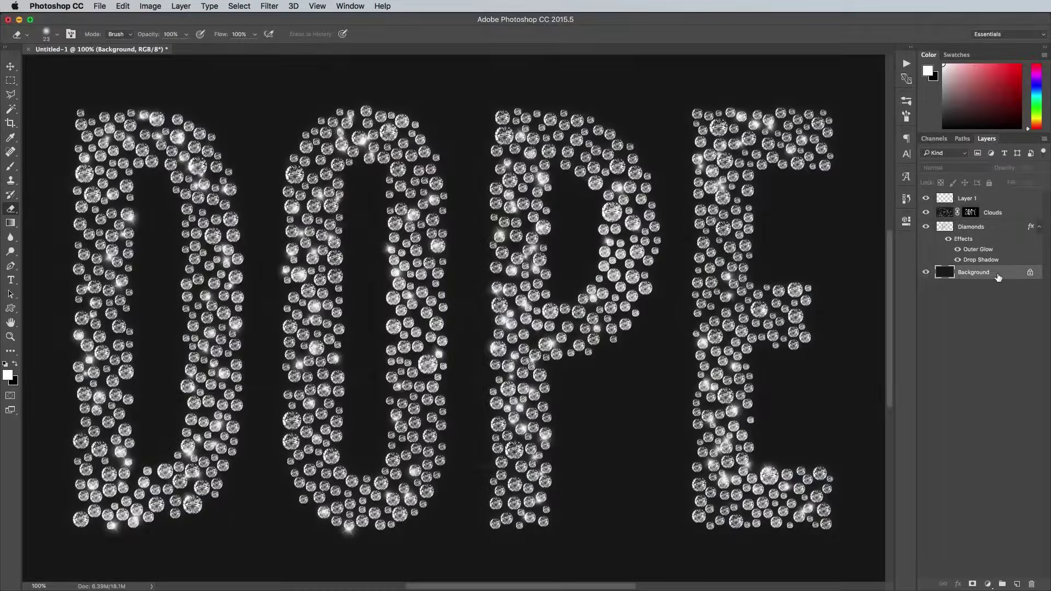
pyautogui.press('super+v')
pyautogui.click(758, 339)
pyautogui.press('super+minus')
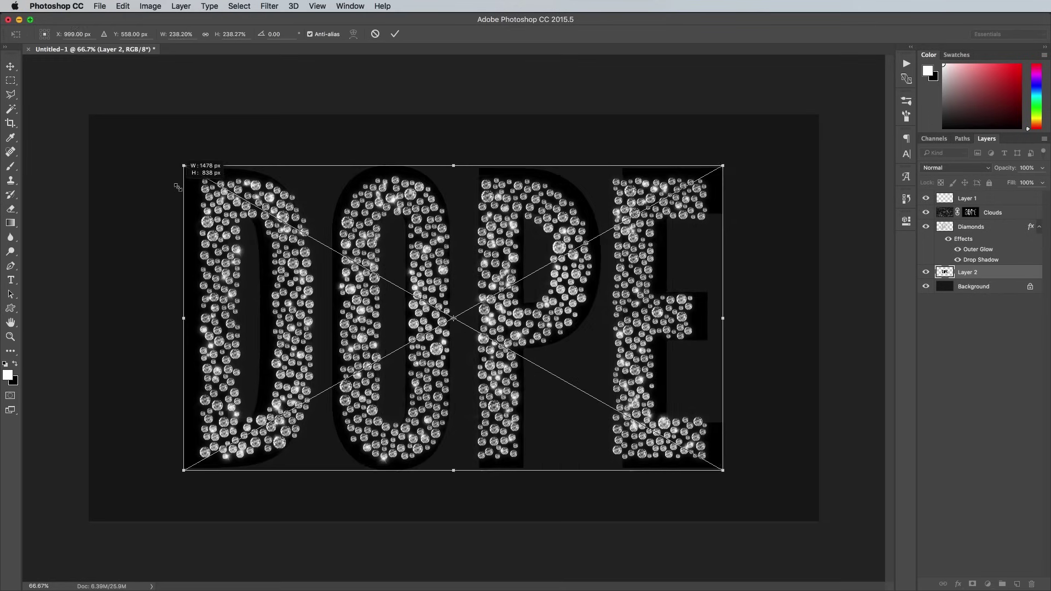
pyautogui.moveTo(623, 414); pyautogui.dragTo(836, 535)
pyautogui.press('super+1')
pyautogui.press('Down')
pyautogui.press('Return')
# Add a 25 px black Stroke layer style to the black letters.
pyautogui.press('e')
pyautogui.doubleClick(1015, 277)
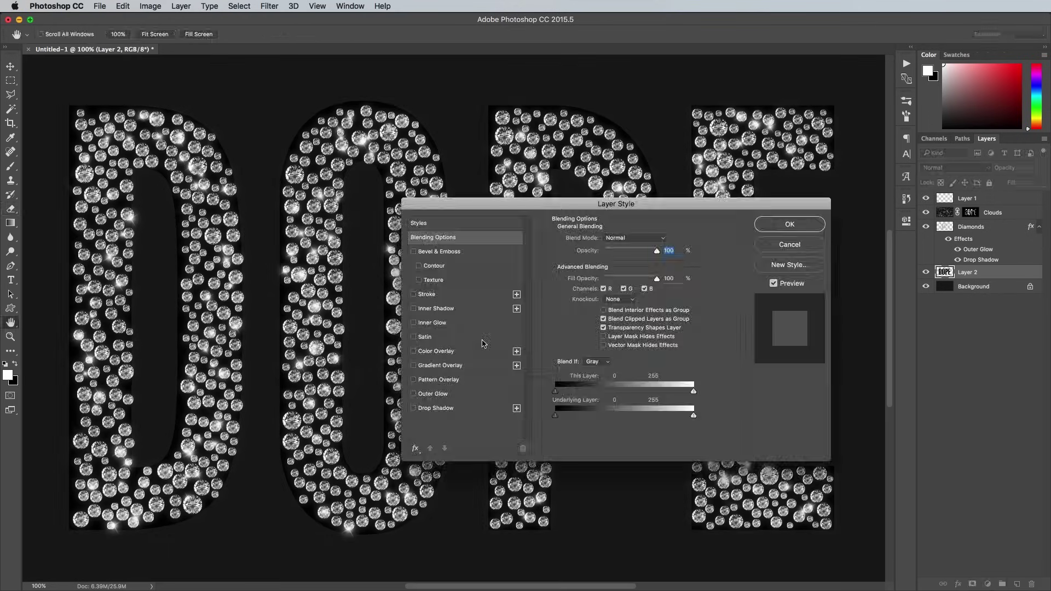
pyautogui.click(427, 294)
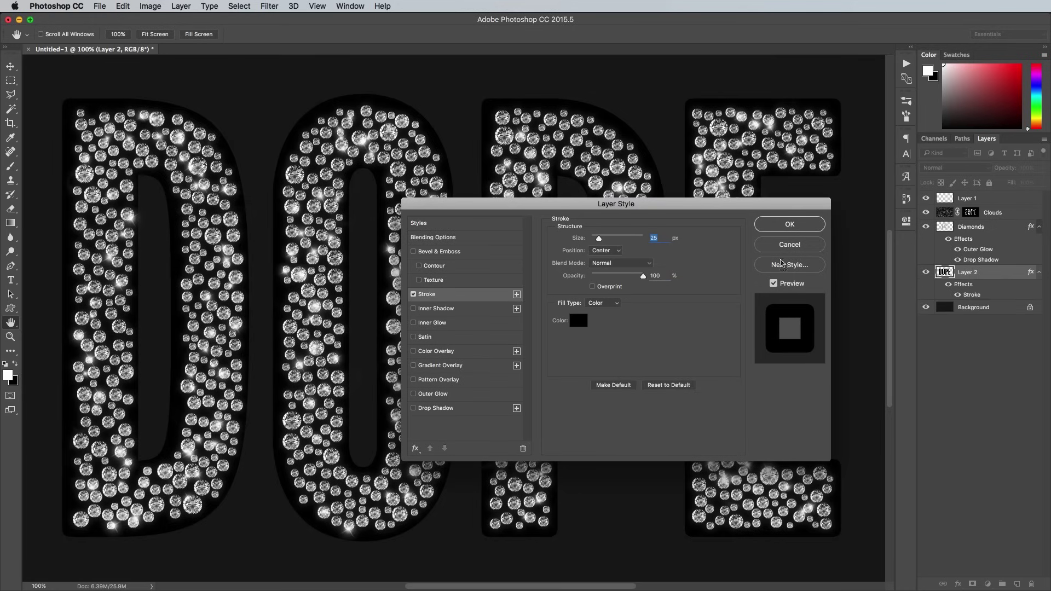
pyautogui.click(789, 224)
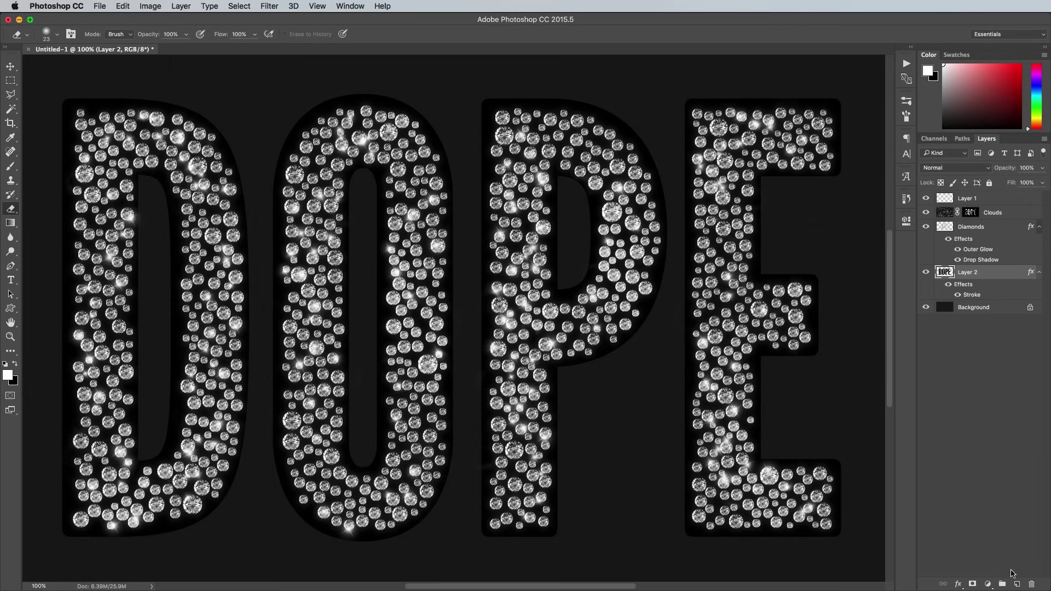
# Merge a new empty layer with the stroked black letters to bake in the stroke.
pyautogui.click(1017, 584)
pyautogui.keyDown('shift'); pyautogui.click(993, 293); pyautogui.keyUp('shift')
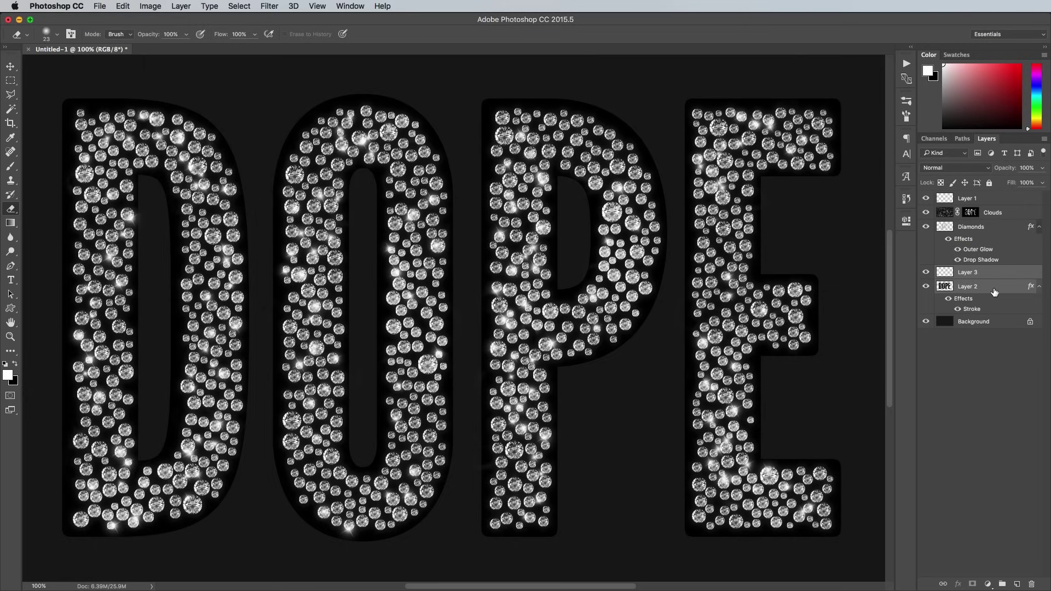
pyautogui.press('super+e')
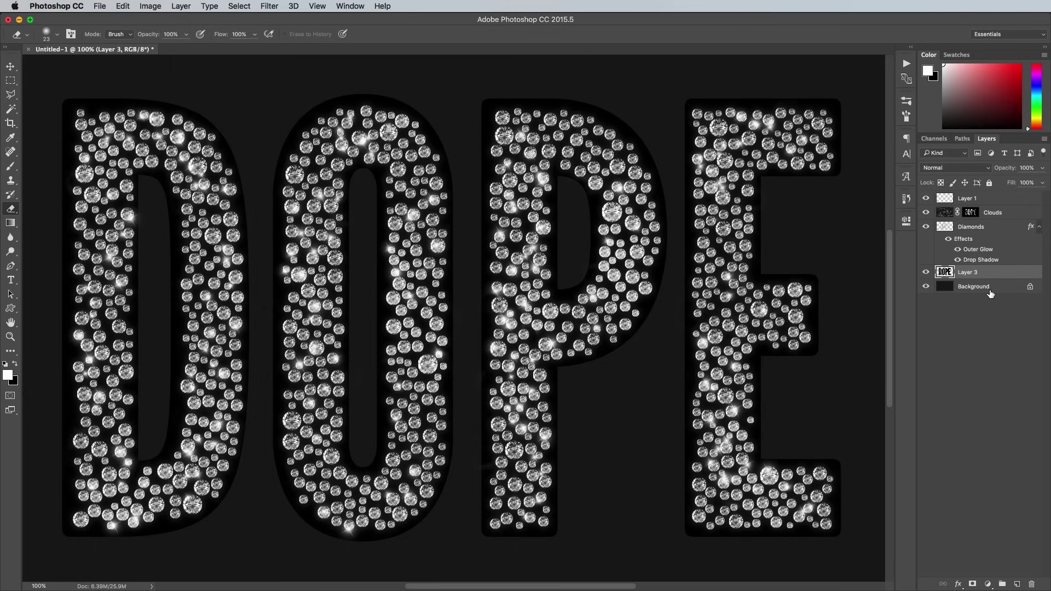
# Extrude the merged letters into 3D with a shallower depth and front bevel width 10.
pyautogui.click(296, 6)
pyautogui.click(335, 86)
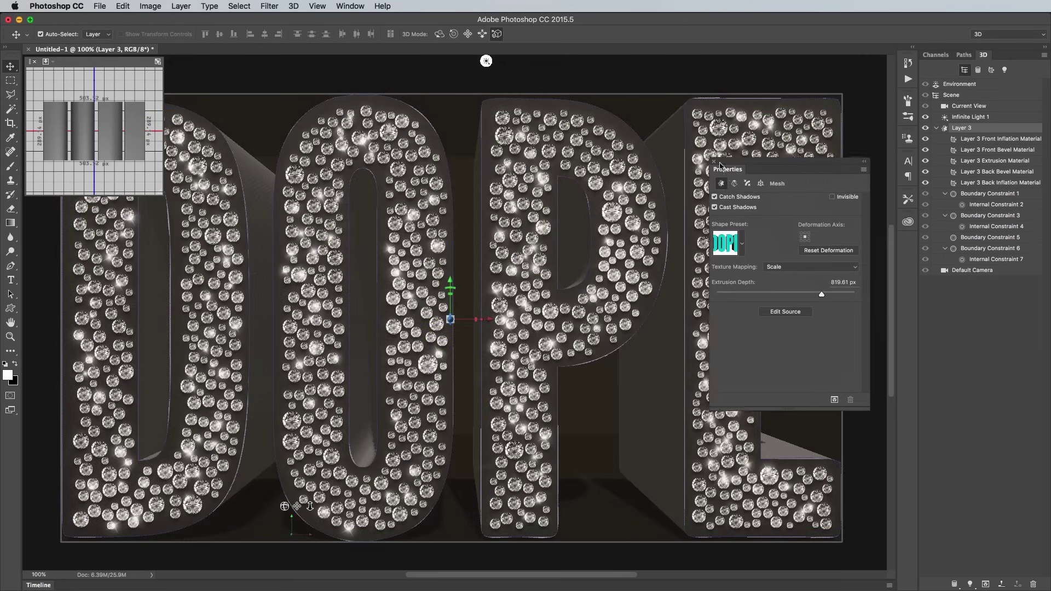
pyautogui.moveTo(720, 165)
pyautogui.mouseDown()
pyautogui.moveTo(733, 187)
pyautogui.moveTo(729, 156)
pyautogui.mouseUp()
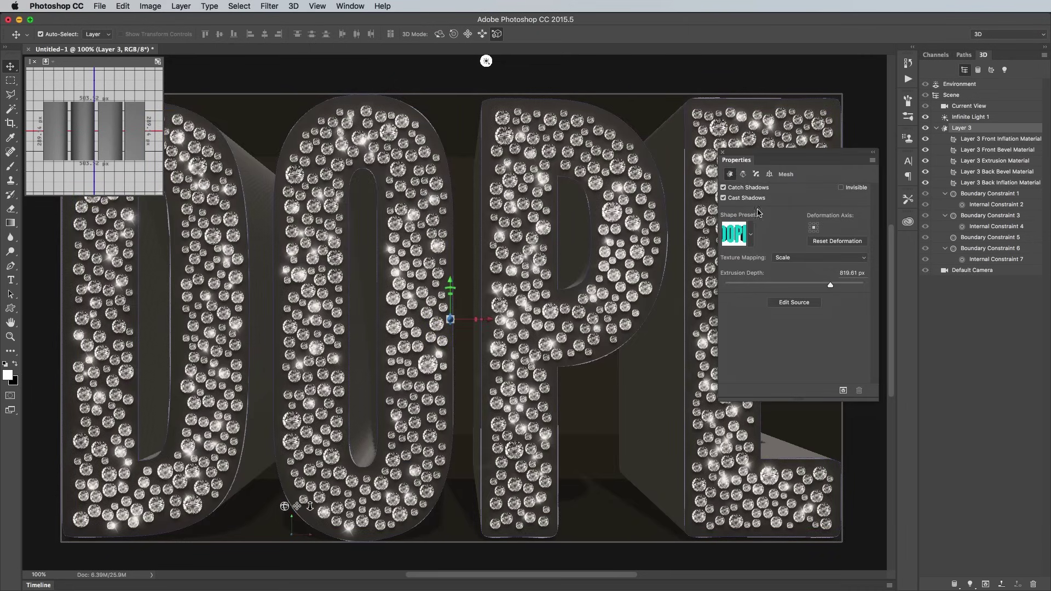
pyautogui.click(744, 174)
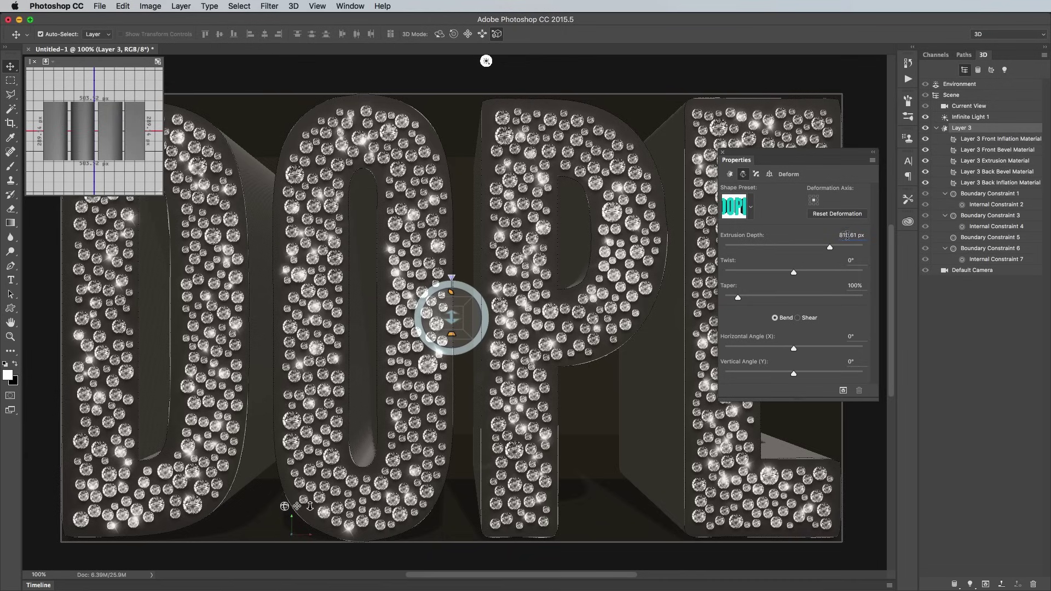
pyautogui.press('Return')
pyautogui.click(757, 174)
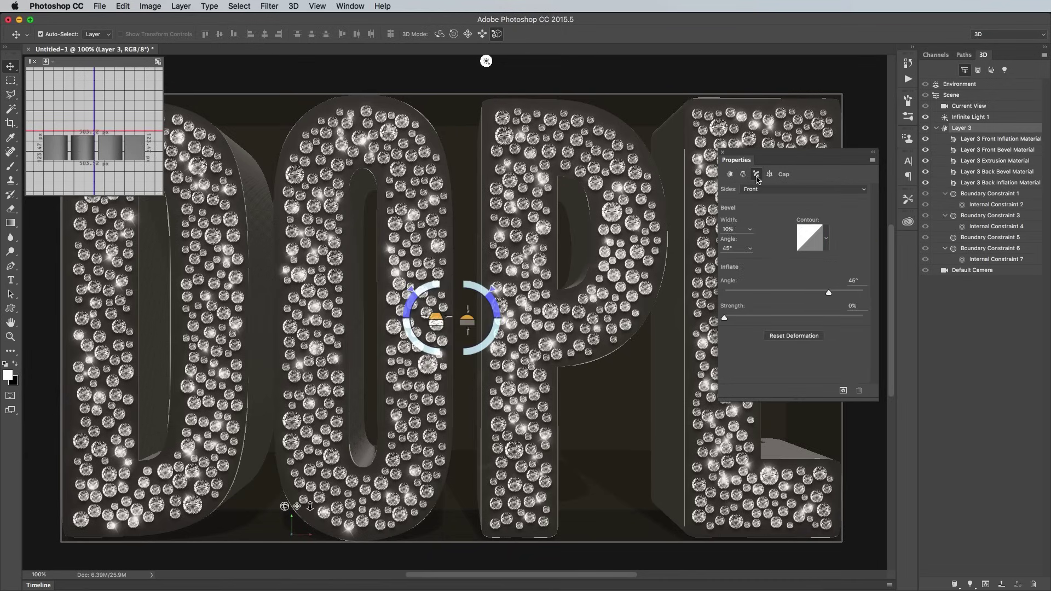
pyautogui.click(729, 229)
pyautogui.write('10')
# Commit the bevel width of 10 and start rendering the 3D DOPE scene.
pyautogui.press('Return')
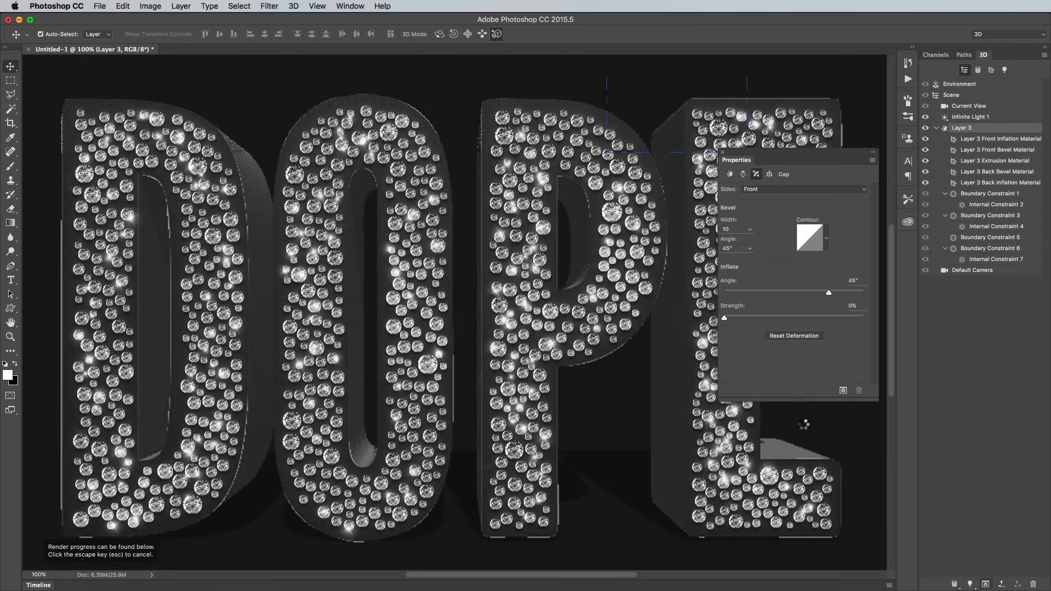